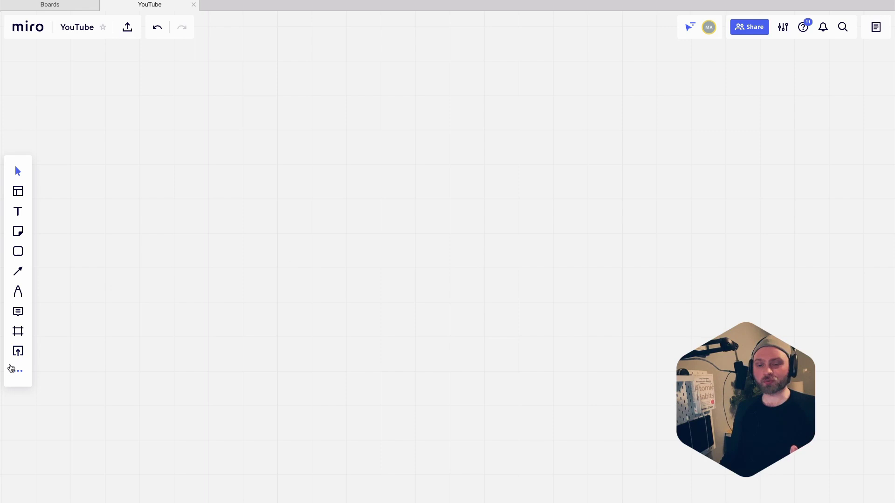
# Step: Pin the Tables app from the Apps panel to the toolbar and pick a 3×3 table
pyautogui.click(19, 373)
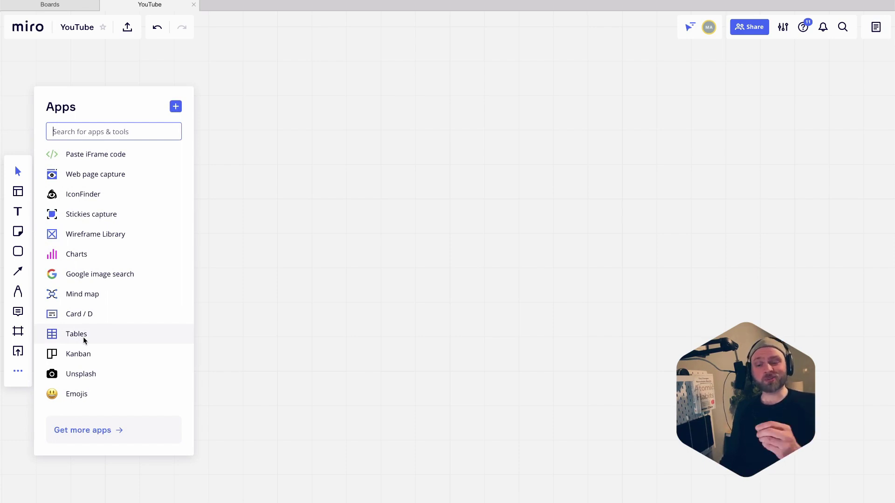
pyautogui.moveTo(83, 336); pyautogui.dragTo(18, 323)
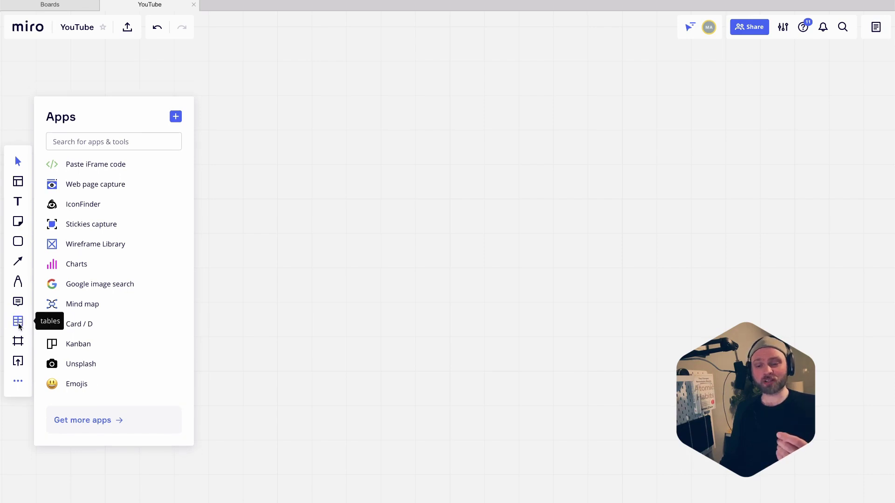
pyautogui.click(19, 322)
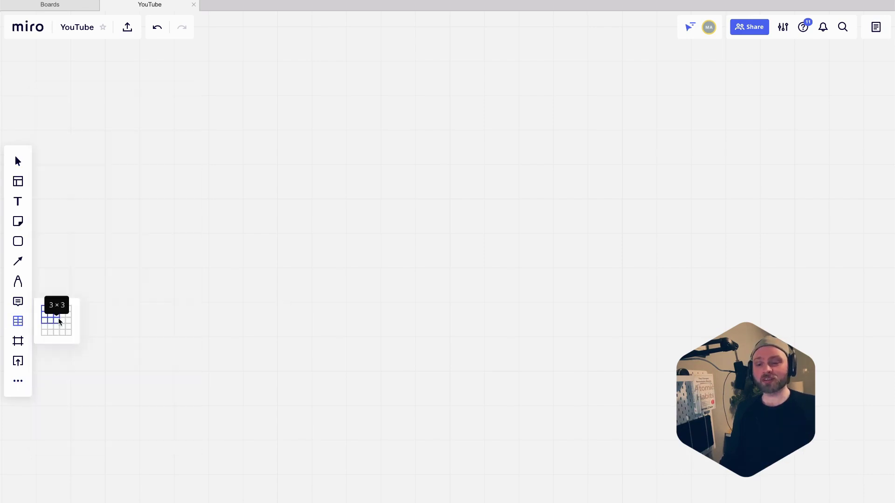
pyautogui.click(57, 318)
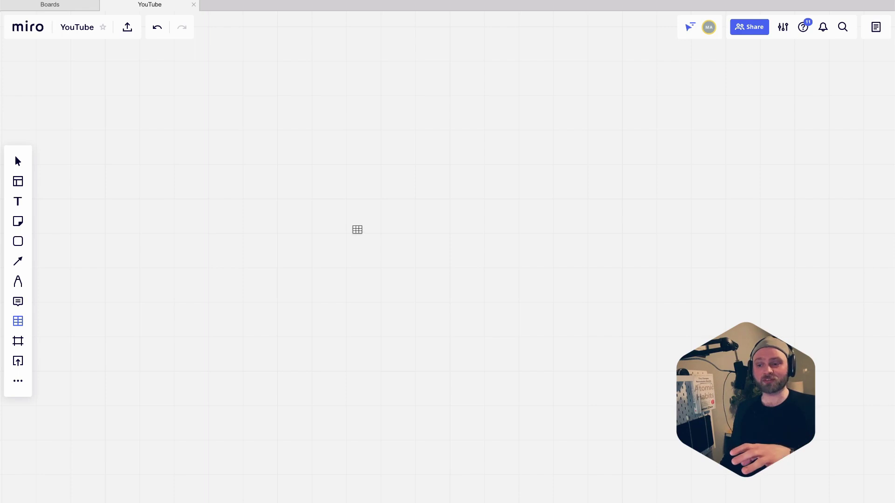
pyautogui.click(322, 230)
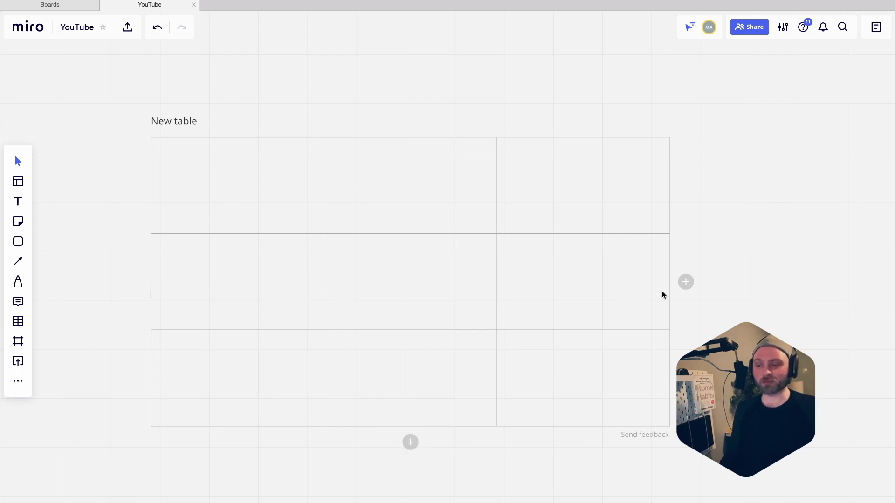
pyautogui.click(686, 281)
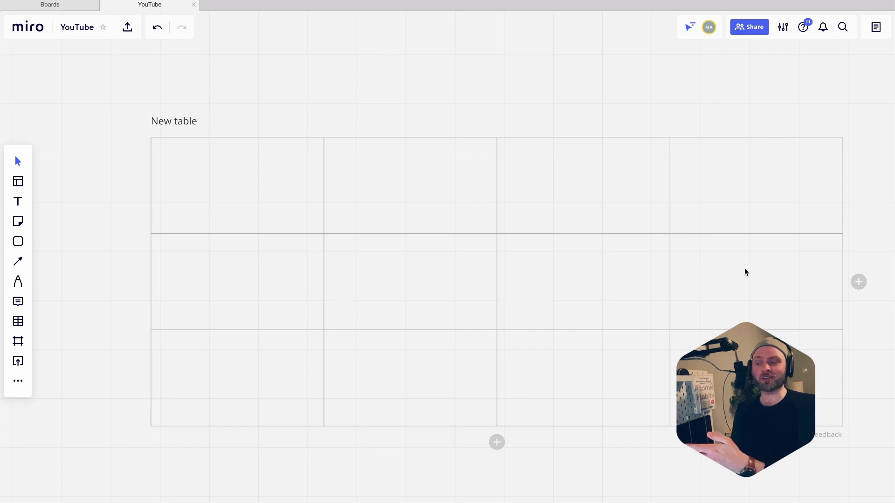
pyautogui.click(497, 443)
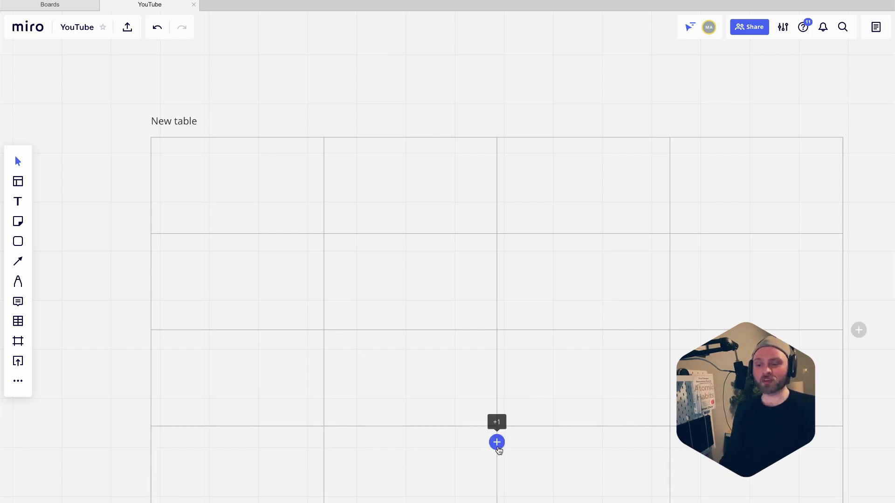
pyautogui.scroll(-3, 381, 298)
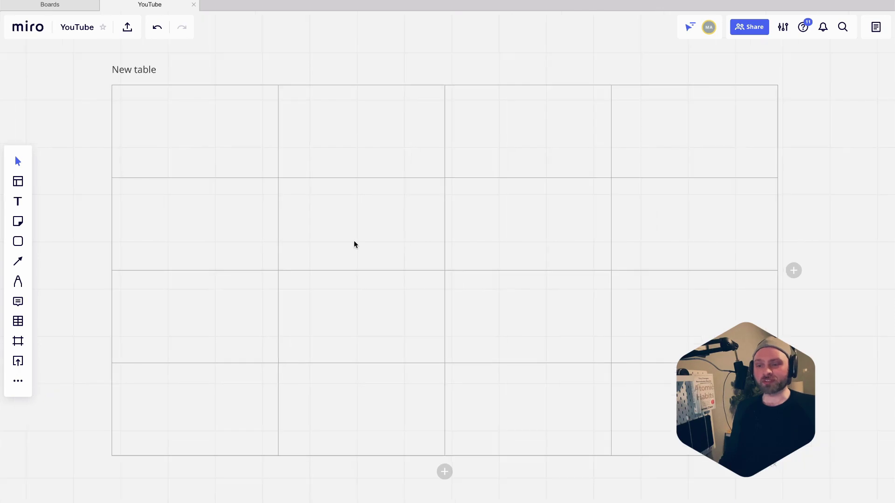
pyautogui.click(690, 112)
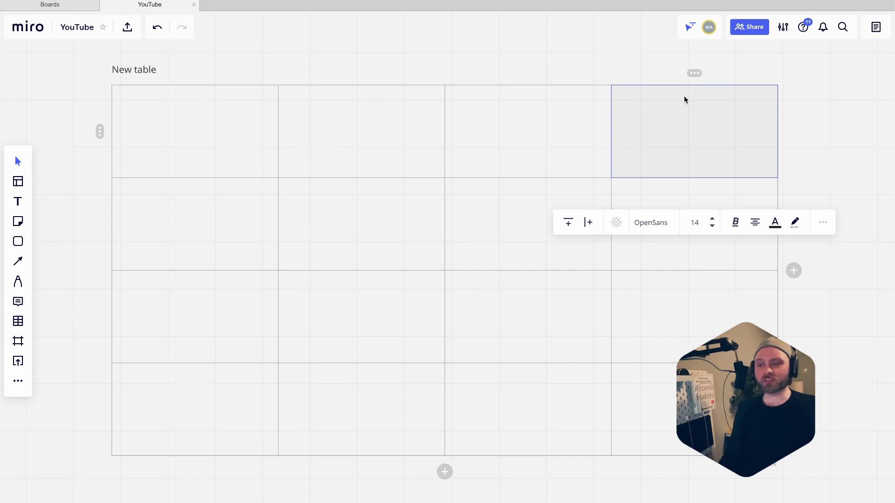
pyautogui.click(695, 74)
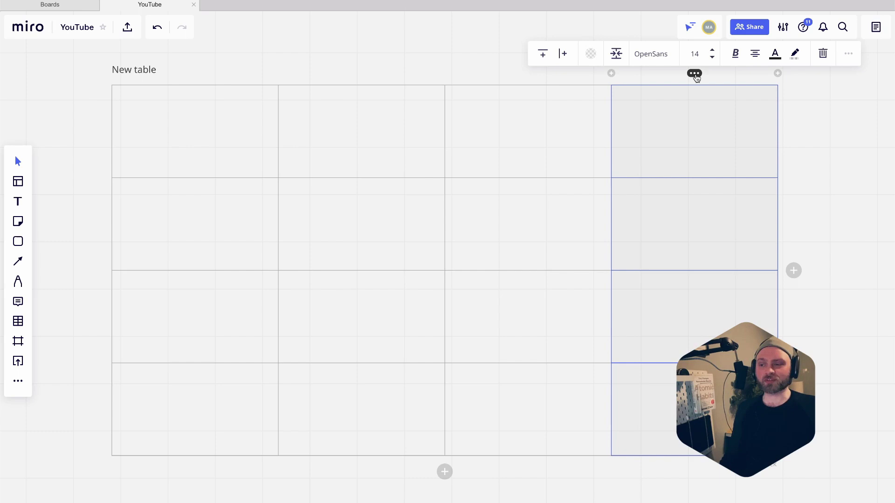
pyautogui.click(824, 54)
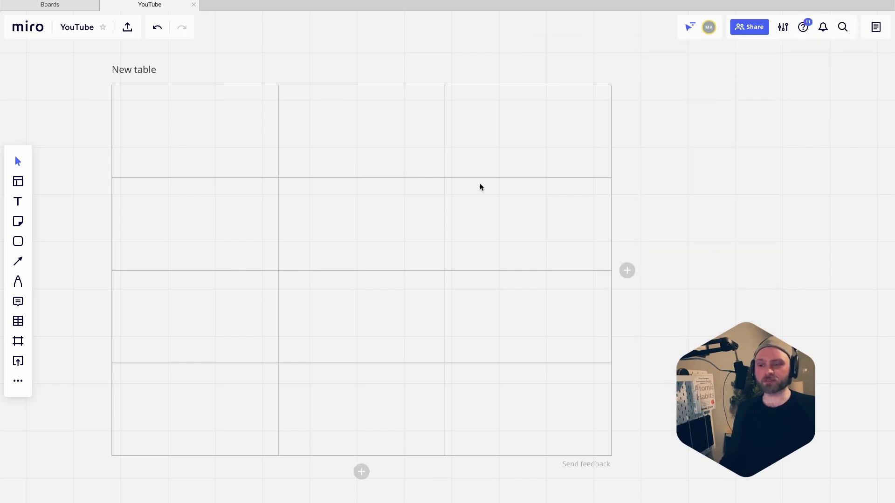
pyautogui.click(155, 233)
pyautogui.click(100, 226)
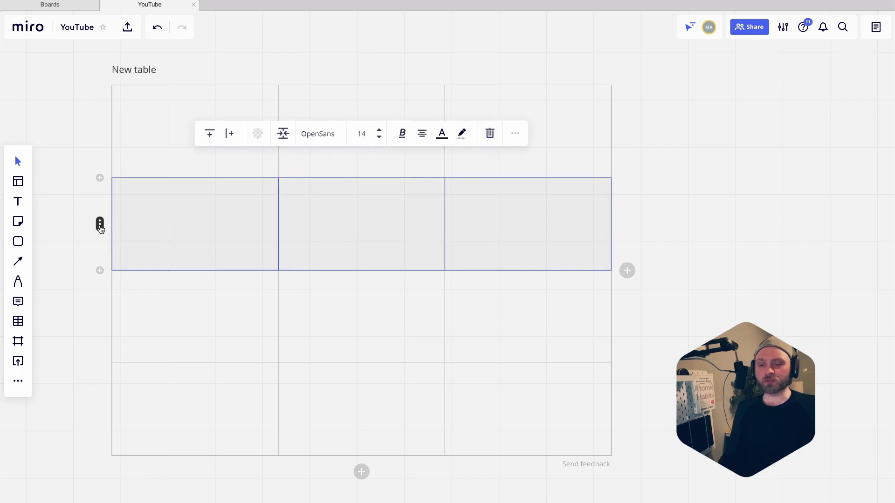
pyautogui.press('Delete')
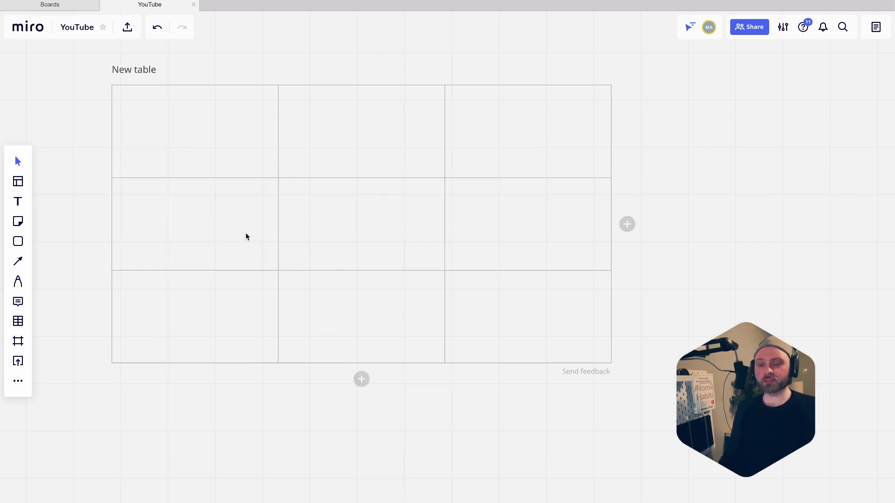
# Step: Type 'asd' into each of the three middle-row cells
pyautogui.click(202, 229)
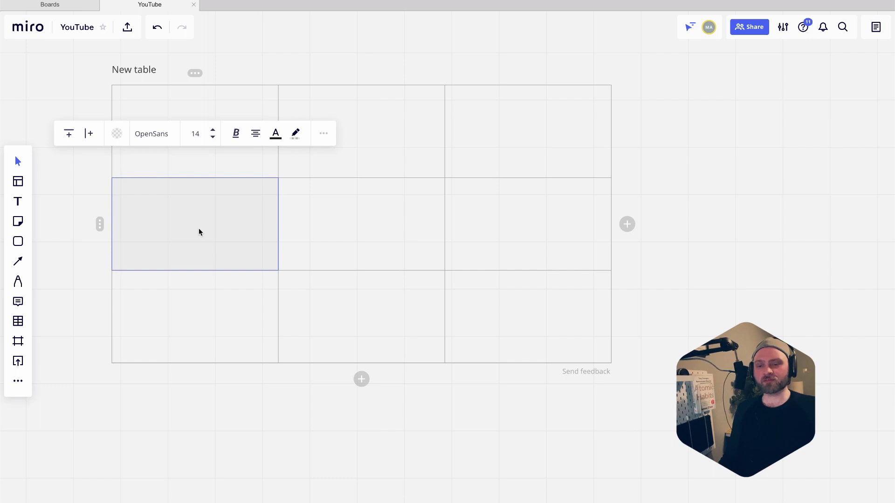
pyautogui.write('asd')
pyautogui.click(374, 231)
pyautogui.write('asd')
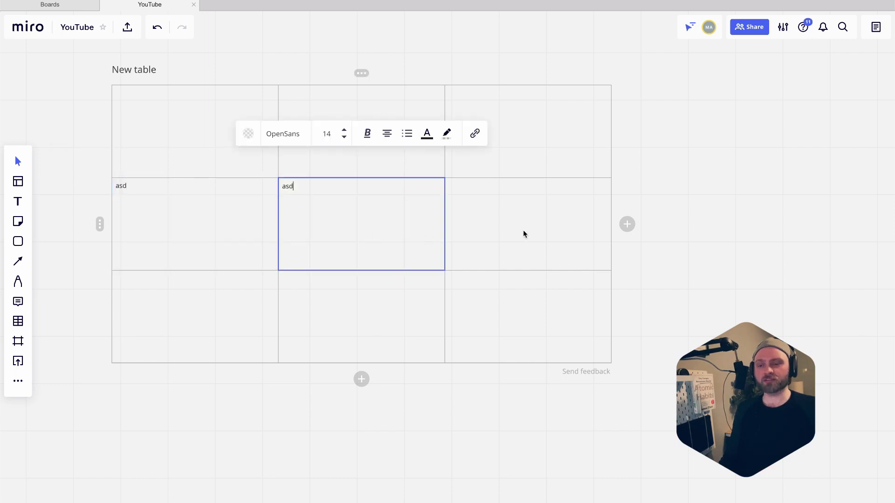
pyautogui.click(524, 234)
pyautogui.write('asd')
# Step: Clear the middle row's text, then delete the middle row entirely
pyautogui.click(99, 224)
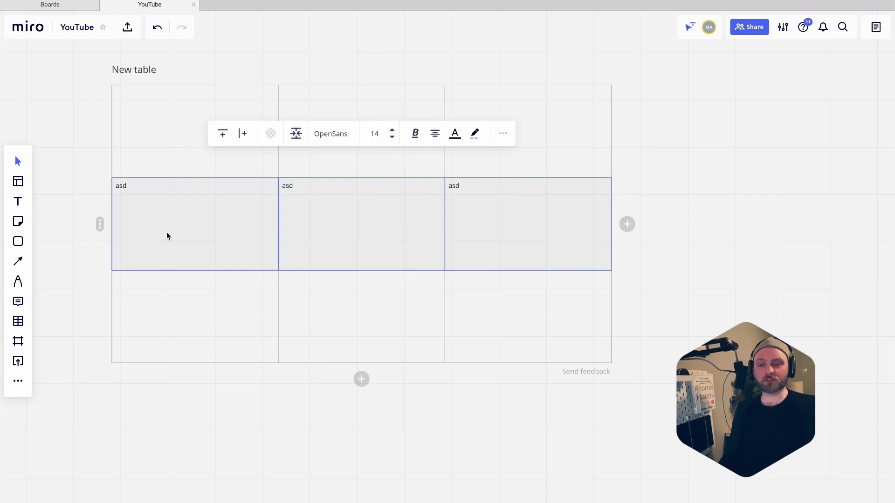
pyautogui.press('Delete')
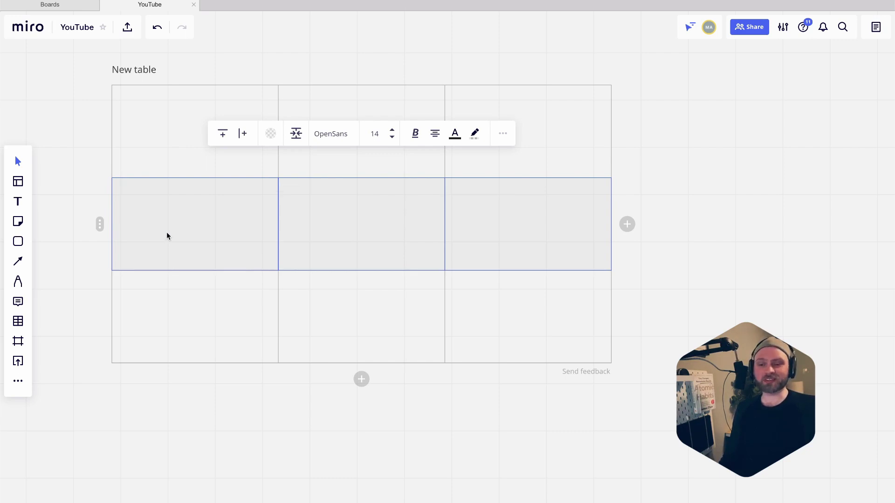
pyautogui.click(101, 228)
pyautogui.press('Delete')
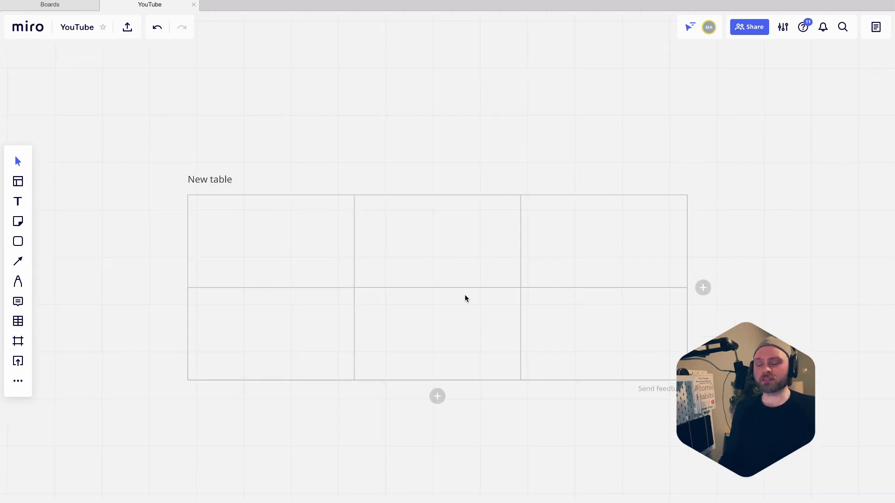
# Step: Type a, b and c into the three top-row cells
pyautogui.click(410, 240)
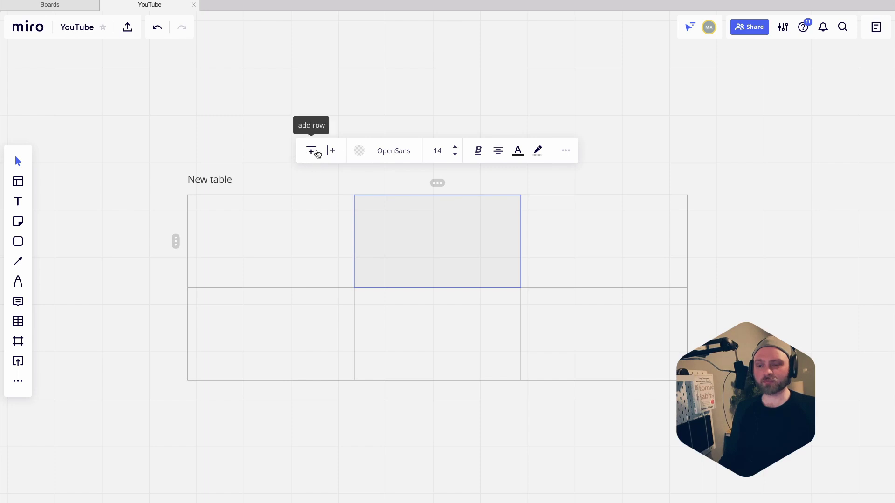
pyautogui.doubleClick(306, 246)
pyautogui.write('a')
pyautogui.doubleClick(434, 243)
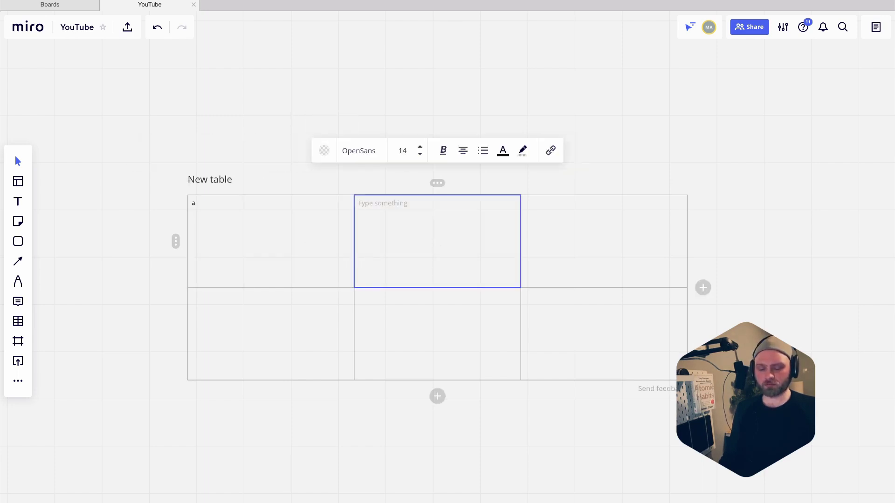
pyautogui.write('b')
pyautogui.doubleClick(611, 240)
pyautogui.write('c')
# Step: Insert an empty column right of b and add a row below the second row
pyautogui.click(371, 250)
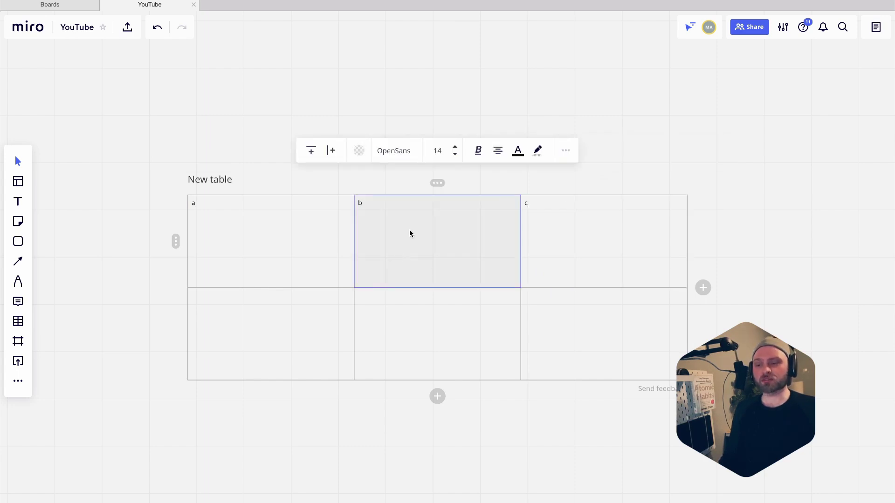
pyautogui.click(332, 152)
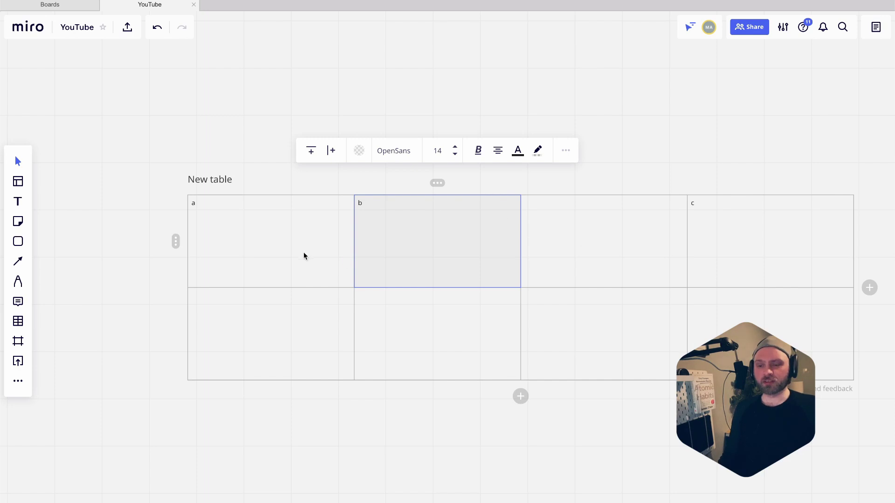
pyautogui.click(262, 320)
pyautogui.click(176, 333)
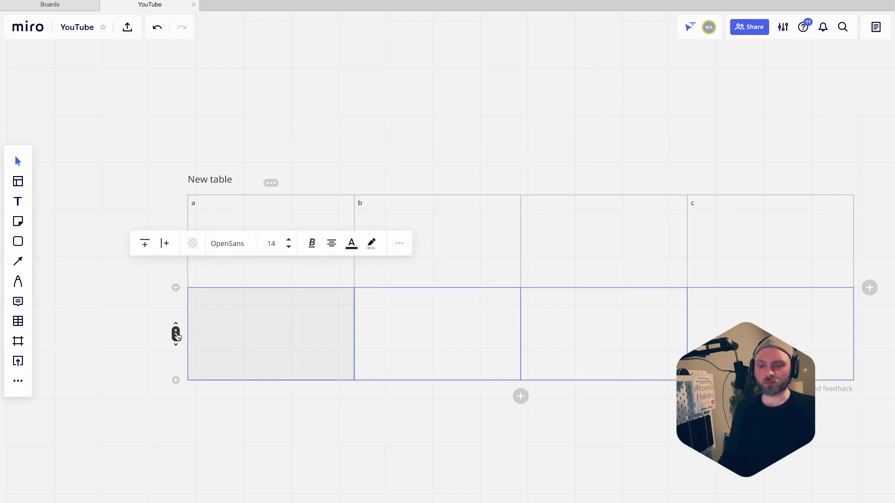
pyautogui.click(369, 244)
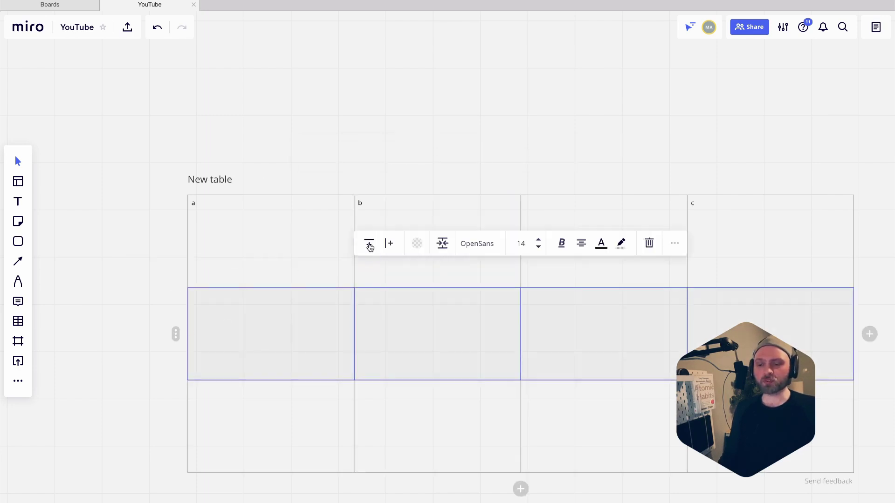
pyautogui.click(248, 144)
pyautogui.scroll(-5, 356, 104)
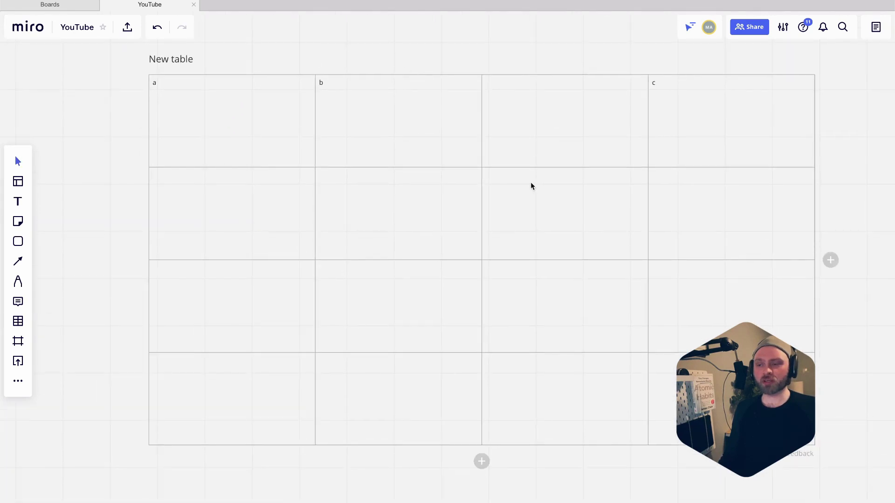
pyautogui.scroll(1, 531, 186)
pyautogui.scroll(-1, 450, 276)
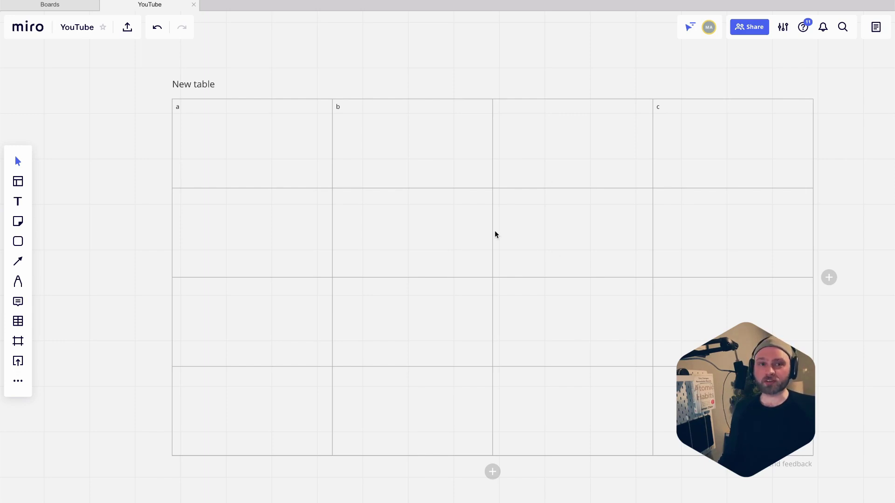
# Step: Select the a, b, blank and c header cells in turn
pyautogui.hscroll(3, 243, 182)
pyautogui.click(163, 136)
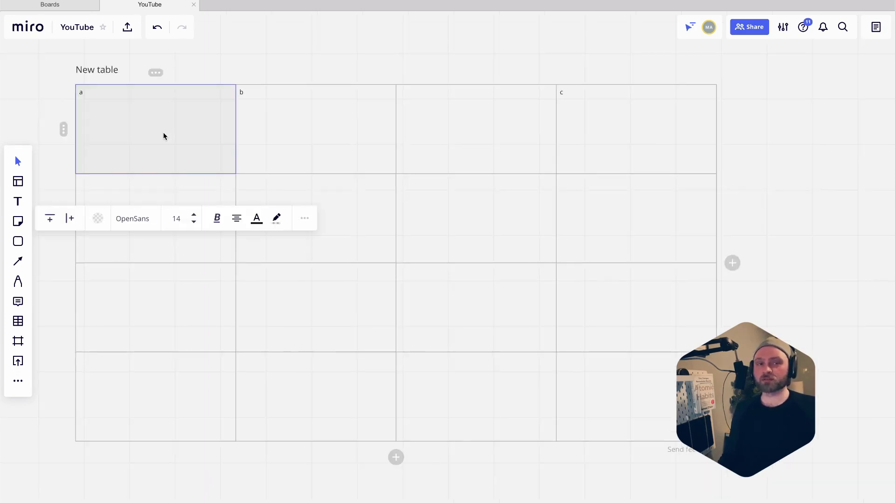
pyautogui.click(318, 130)
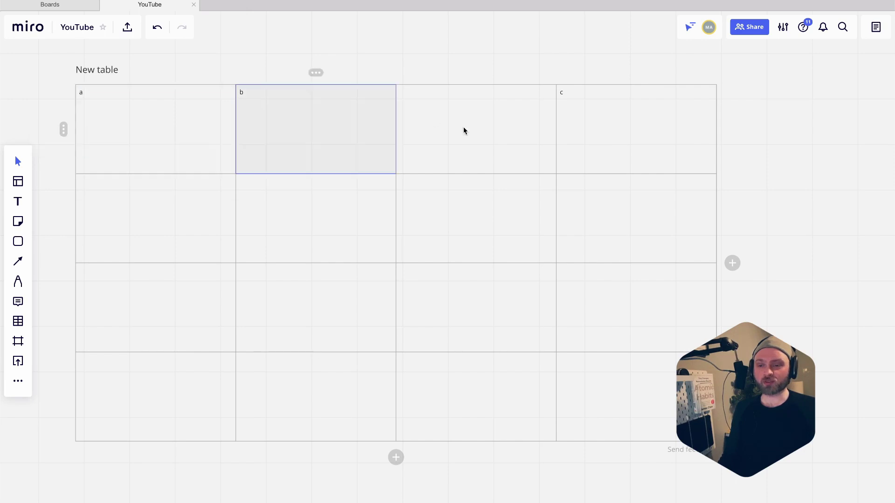
pyautogui.click(463, 130)
pyautogui.click(586, 124)
pyautogui.click(341, 137)
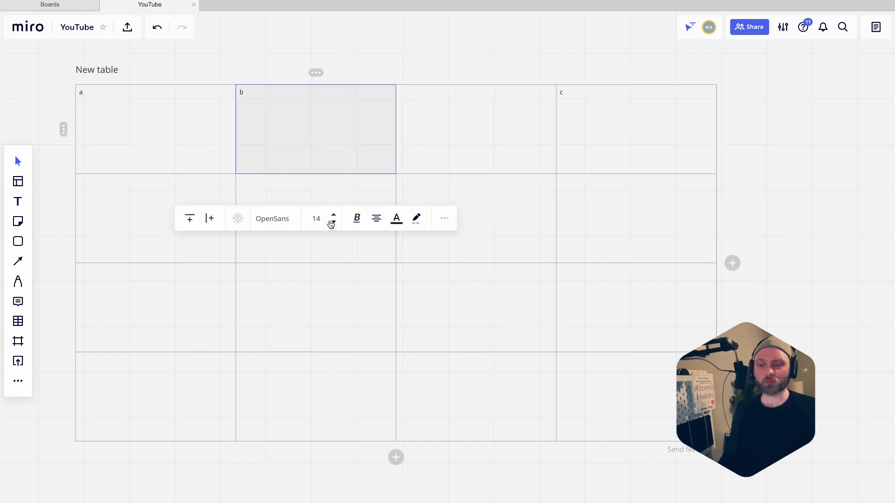
pyautogui.hscroll(-3, 472, 266)
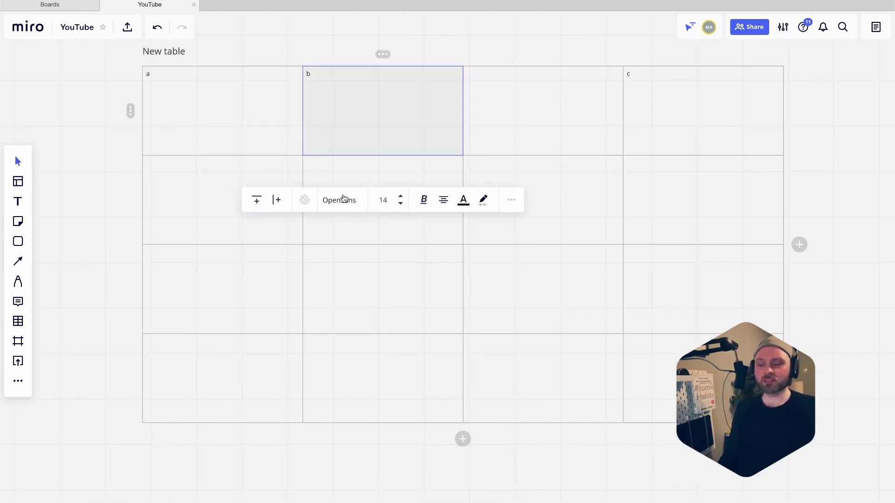
# Step: Enter USER A, USER B and USER C across the second row under b, blank and c
pyautogui.click(377, 178)
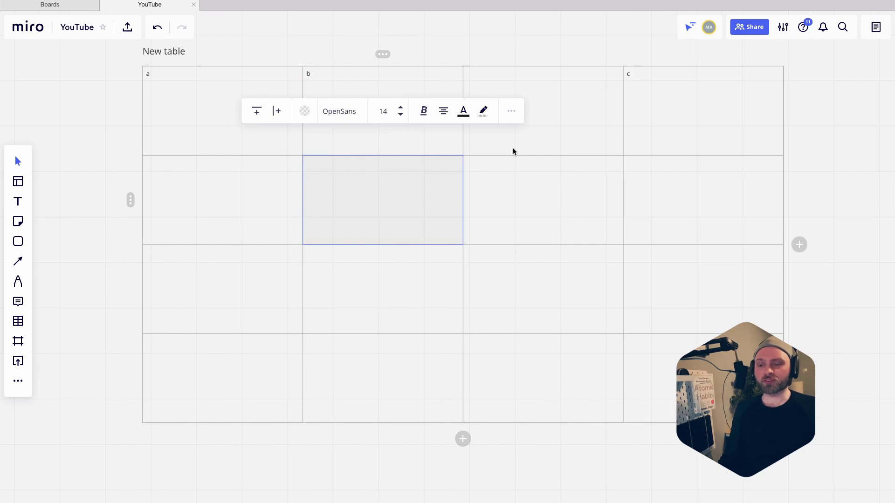
pyautogui.click(377, 196)
pyautogui.write('U')
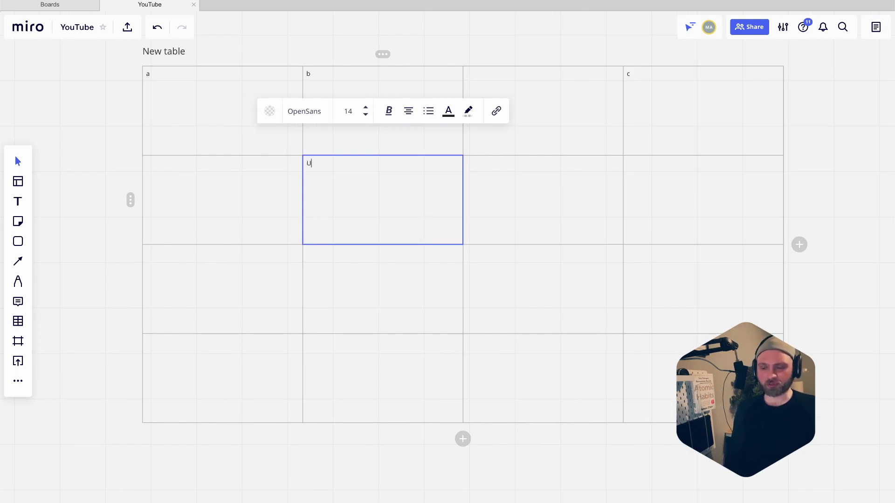
pyautogui.write('SER A')
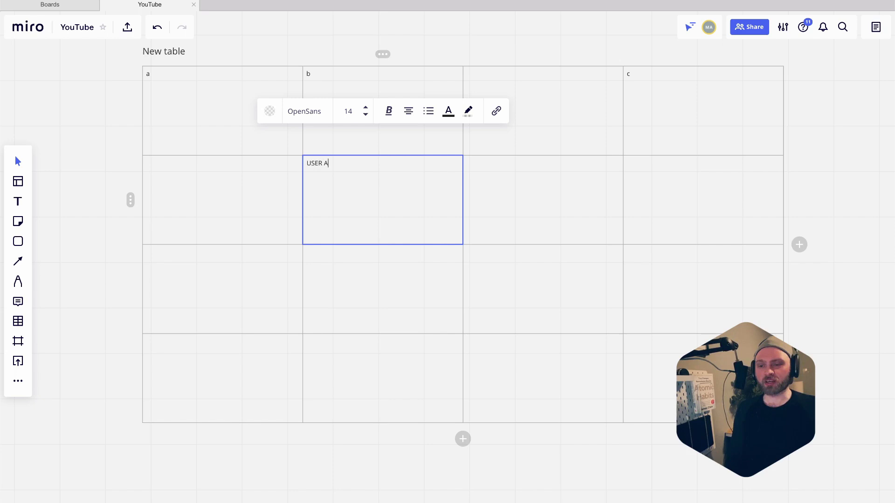
pyautogui.press('Tab')
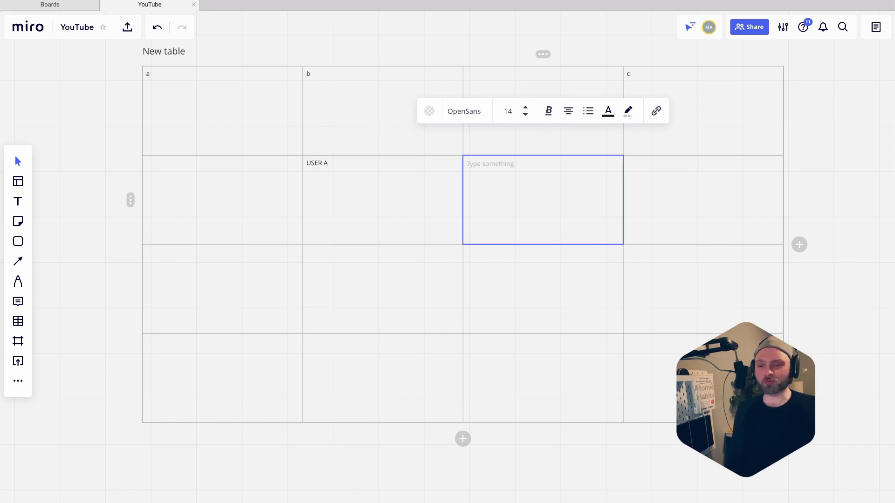
pyautogui.write('USER B')
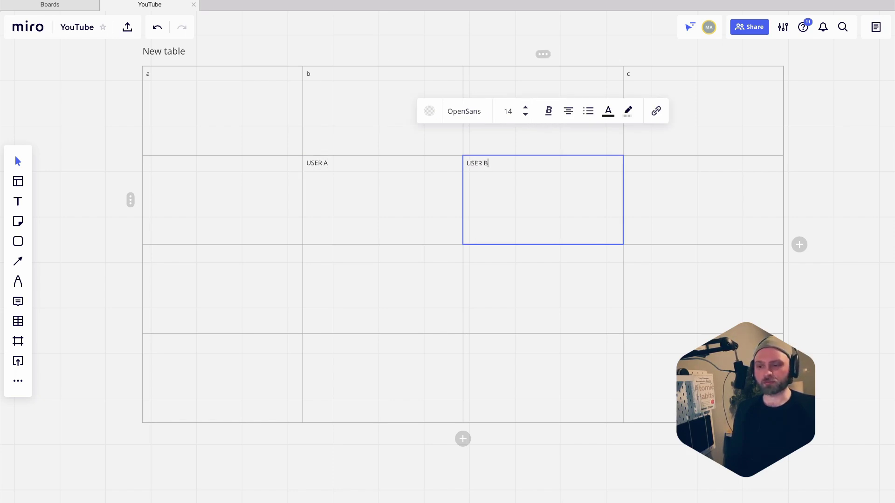
pyautogui.press('Tab')
pyautogui.write('USER')
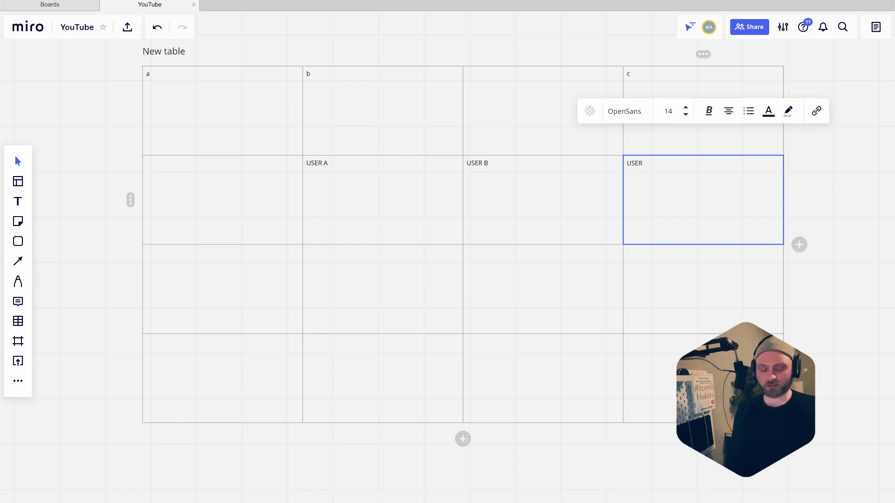
pyautogui.write(' C')
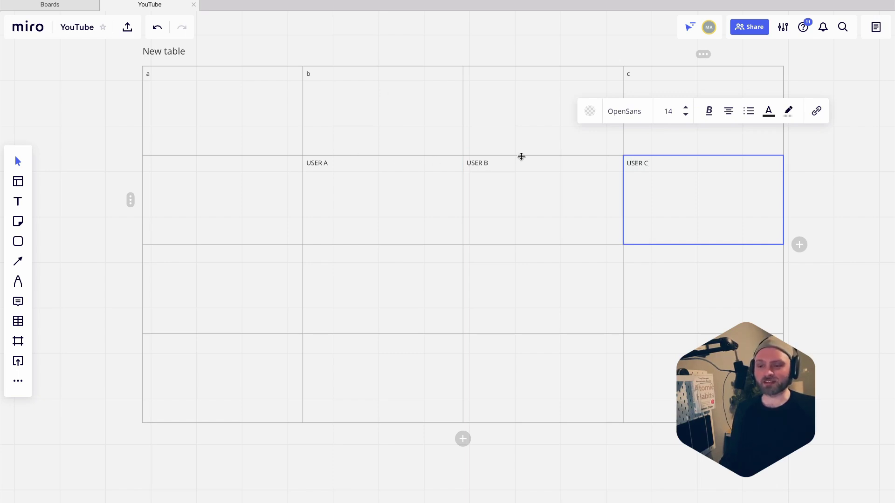
pyautogui.click(570, 191)
pyautogui.click(420, 197)
pyautogui.click(672, 201)
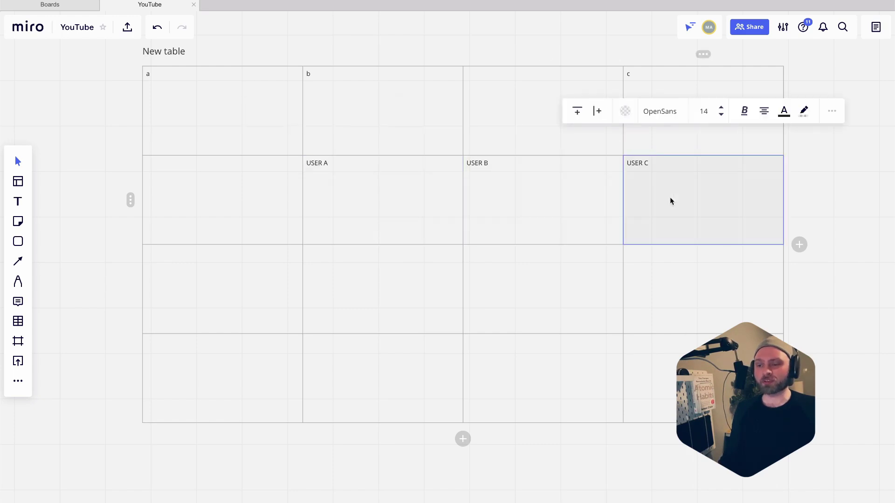
# Step: Label the first column's third and fourth rows NAME and AGE
pyautogui.click(204, 294)
pyautogui.click(203, 294)
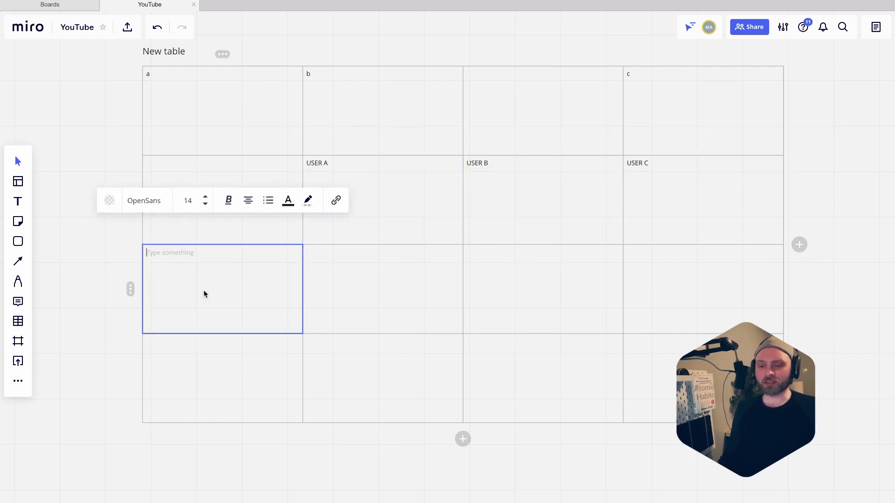
pyautogui.write('NAME')
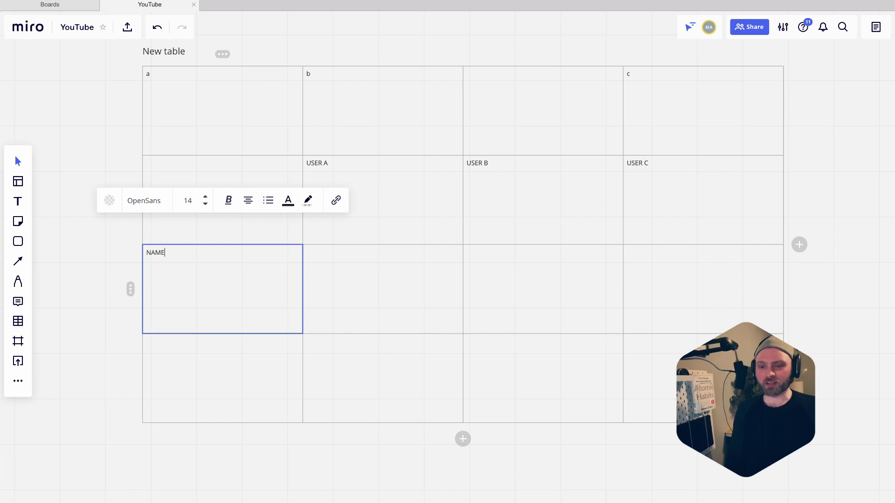
pyautogui.press('Tab')
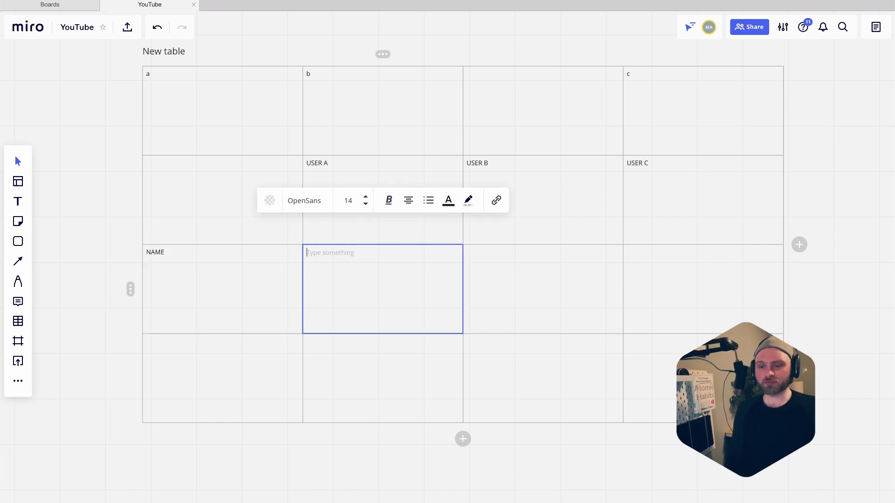
pyautogui.click(197, 378)
pyautogui.click(197, 378)
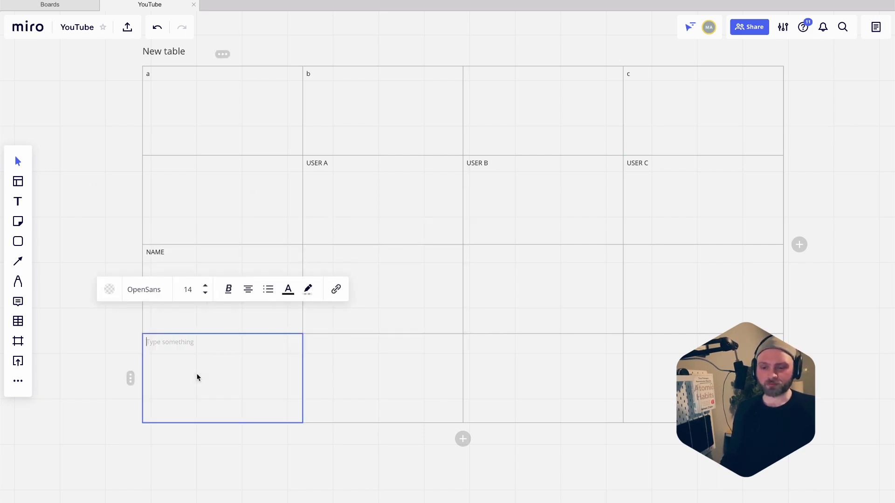
pyautogui.write('AGE')
pyautogui.click(563, 324)
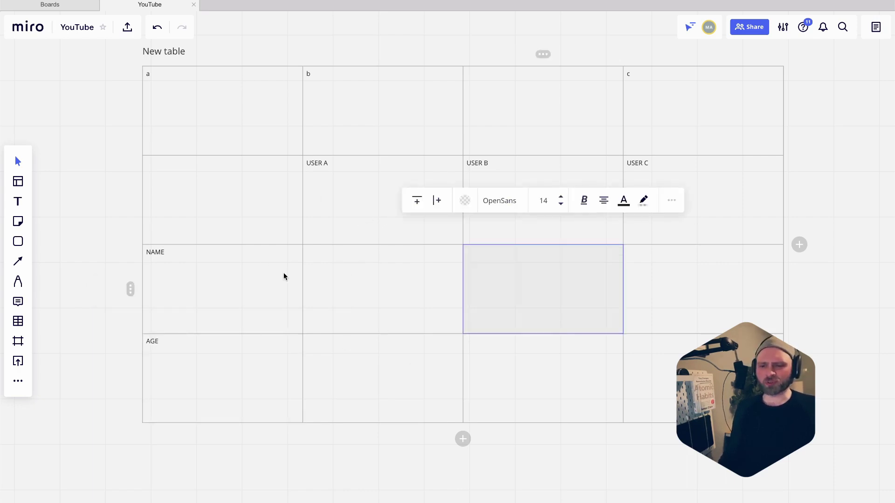
pyautogui.click(361, 370)
pyautogui.moveTo(270, 175); pyautogui.dragTo(290, 203)
pyautogui.click(194, 99)
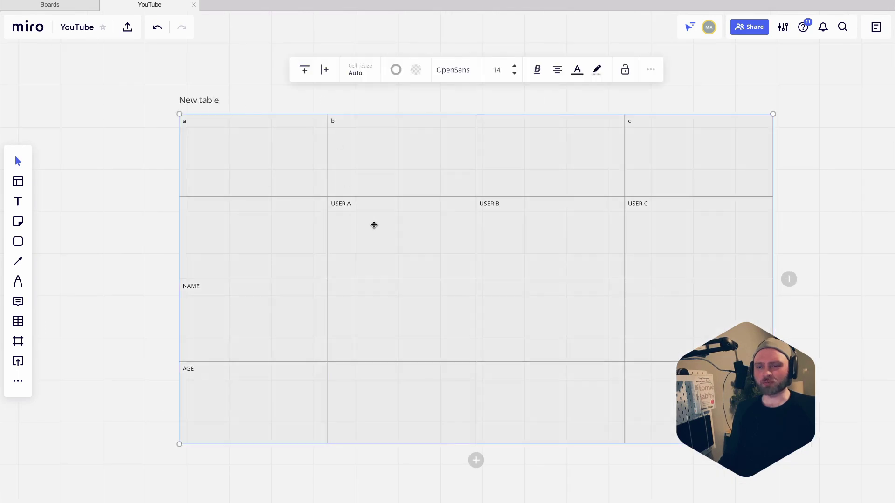
# Step: Try larger text sizes and centre all table text horizontally and vertically
pyautogui.click(515, 67)
pyautogui.click(515, 67)
pyautogui.click(514, 67)
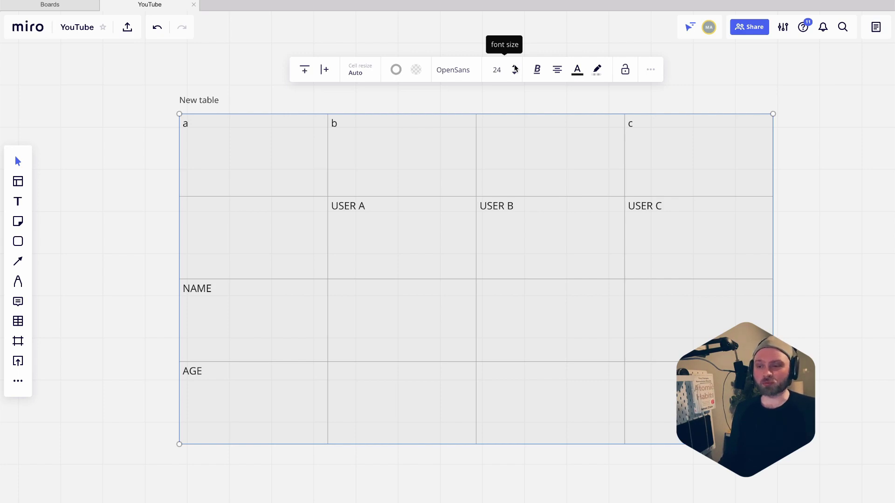
pyautogui.click(515, 68)
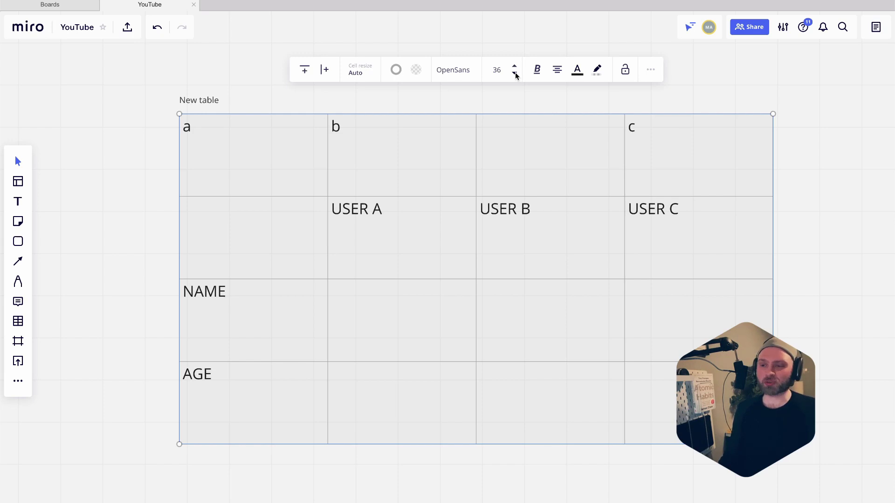
pyautogui.click(514, 74)
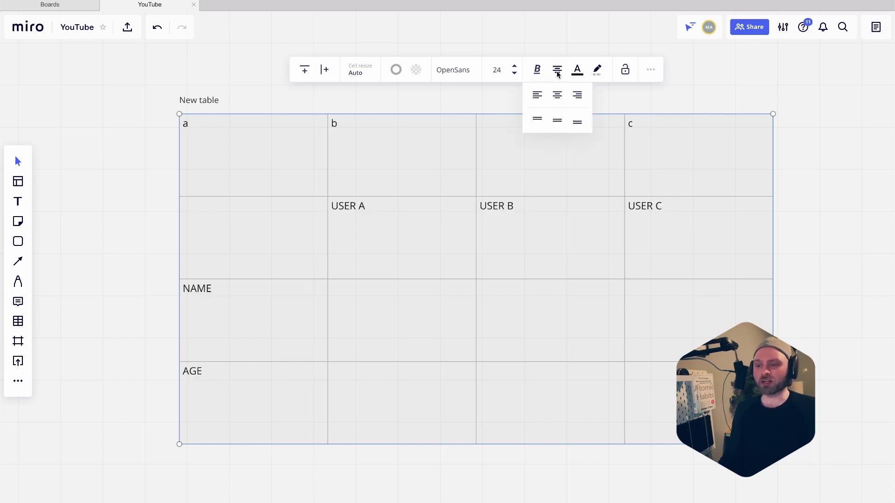
pyautogui.click(557, 94)
pyautogui.click(558, 71)
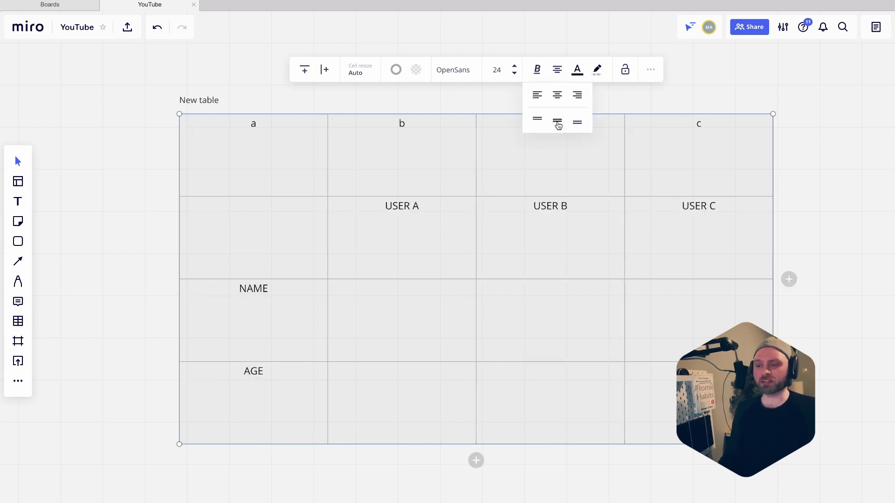
pyautogui.click(558, 122)
# Step: Make all table text bold and set its font size to 32
pyautogui.click(537, 70)
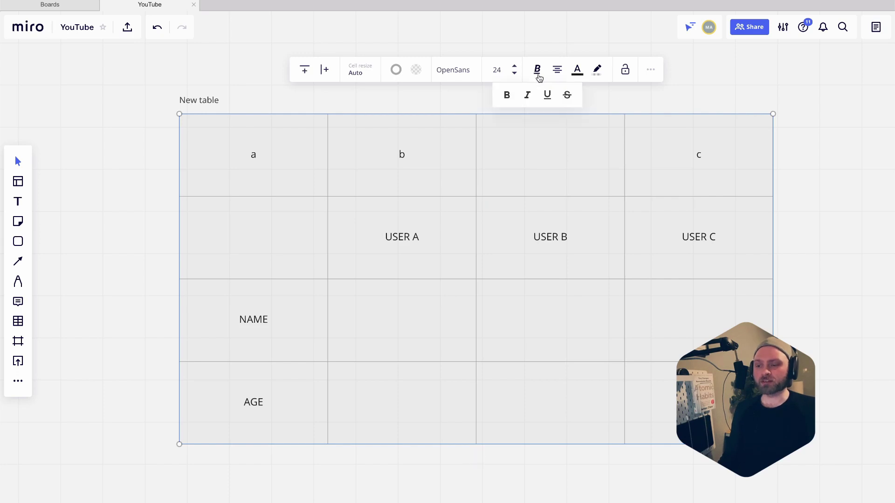
pyautogui.click(508, 98)
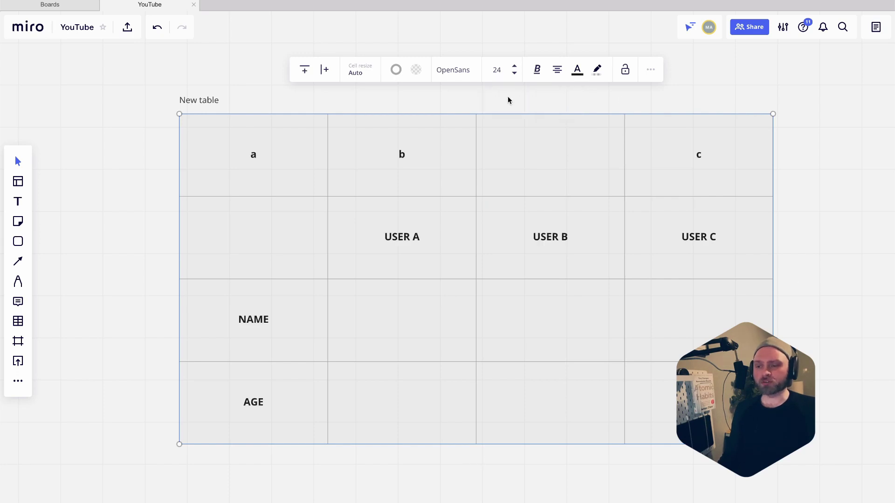
pyautogui.click(496, 71)
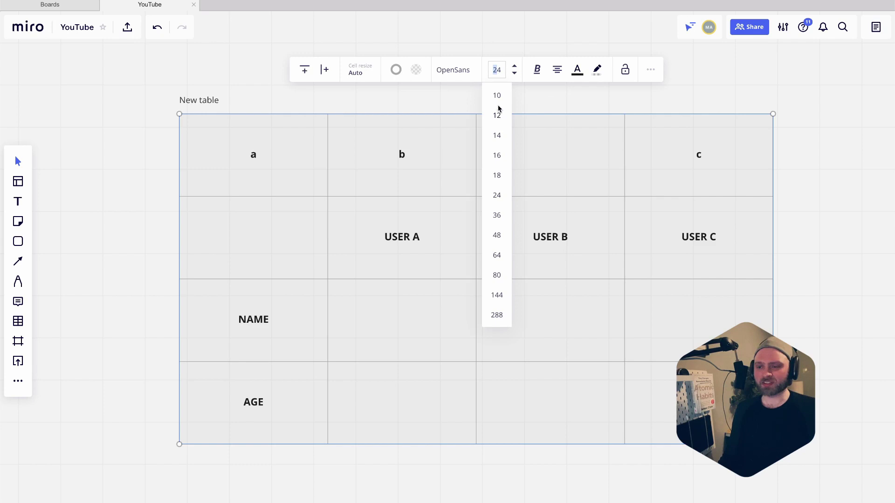
pyautogui.write('32')
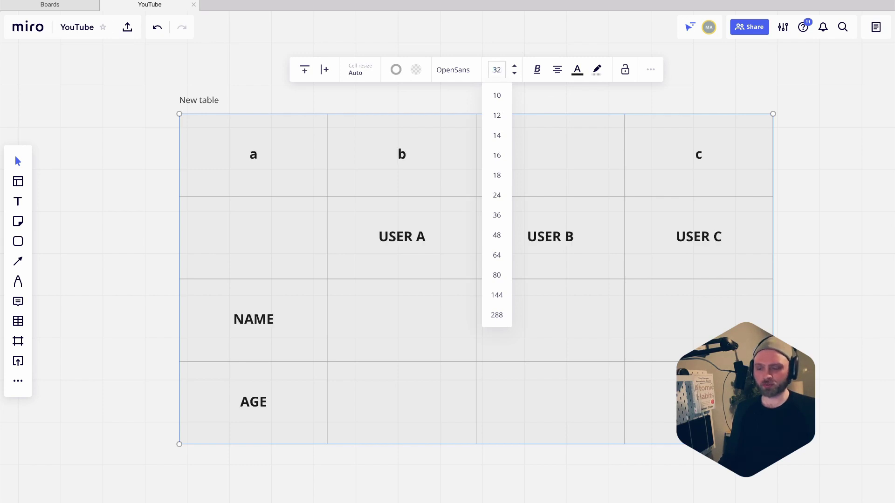
pyautogui.press('Return')
pyautogui.press('Escape')
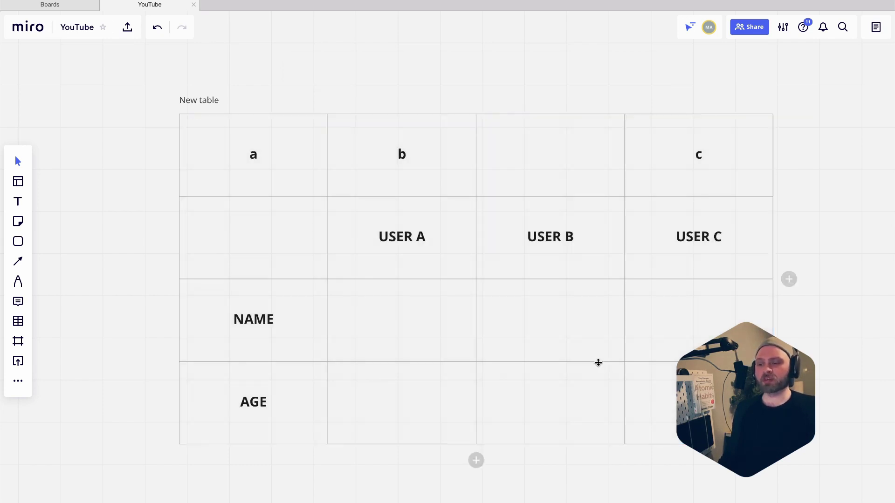
pyautogui.hscroll(1, 557, 344)
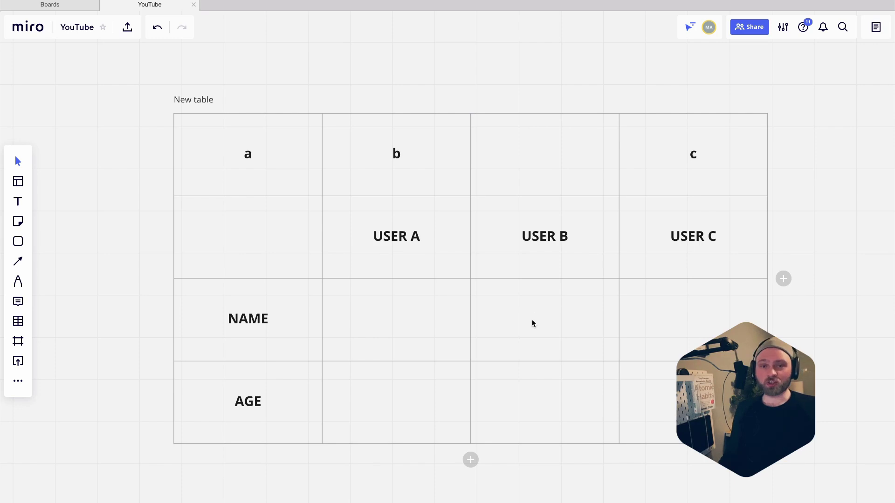
# Step: Type Bill, Jill and Juliet into the NAME row under USER A, B and C
pyautogui.click(393, 319)
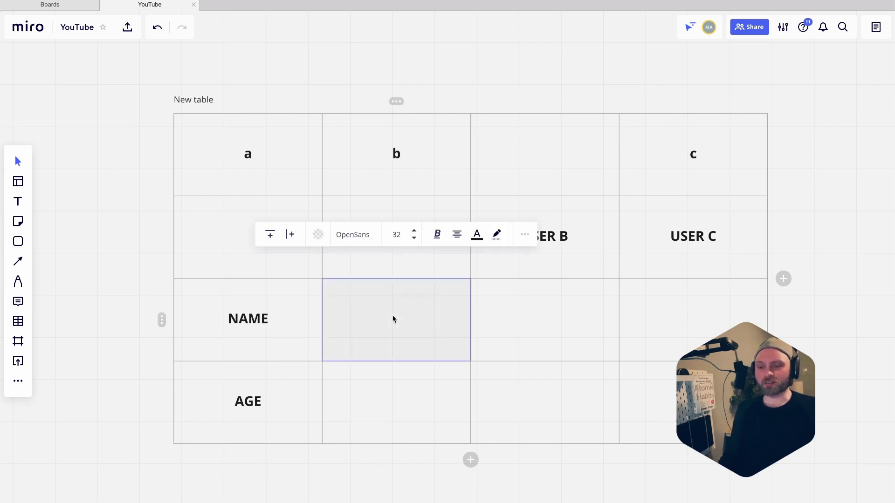
pyautogui.click(395, 320)
pyautogui.write('Bill')
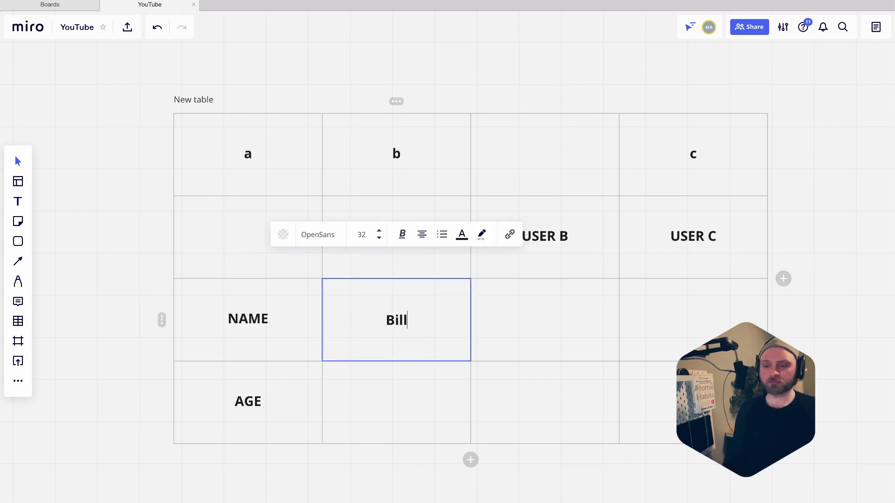
pyautogui.click(524, 354)
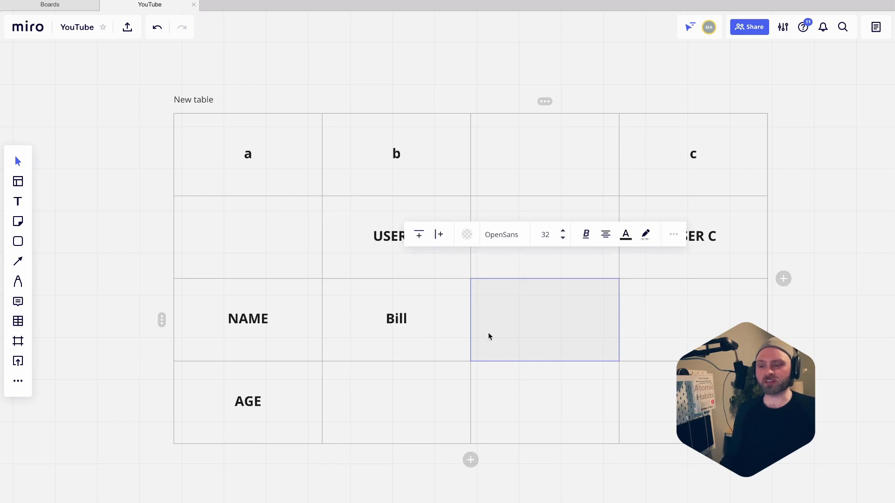
pyautogui.press('Escape')
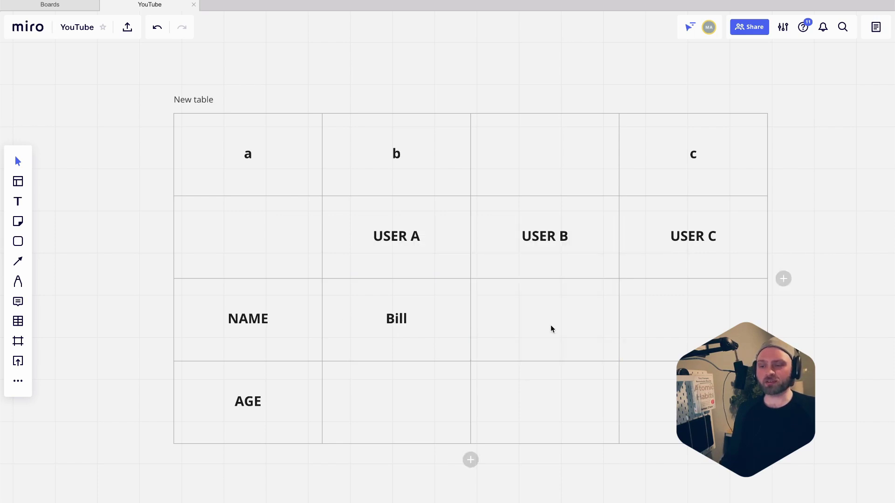
pyautogui.doubleClick(551, 329)
pyautogui.write('Jil')
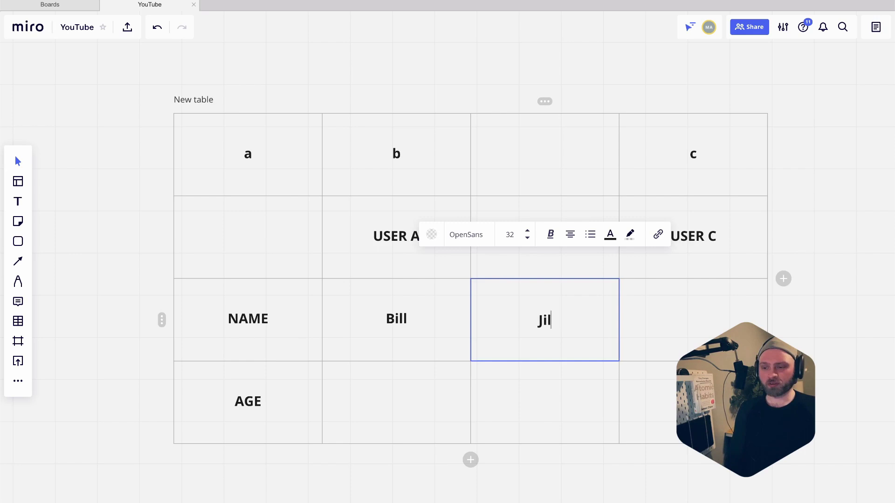
pyautogui.write('l')
pyautogui.press('Tab')
pyautogui.write('Ju')
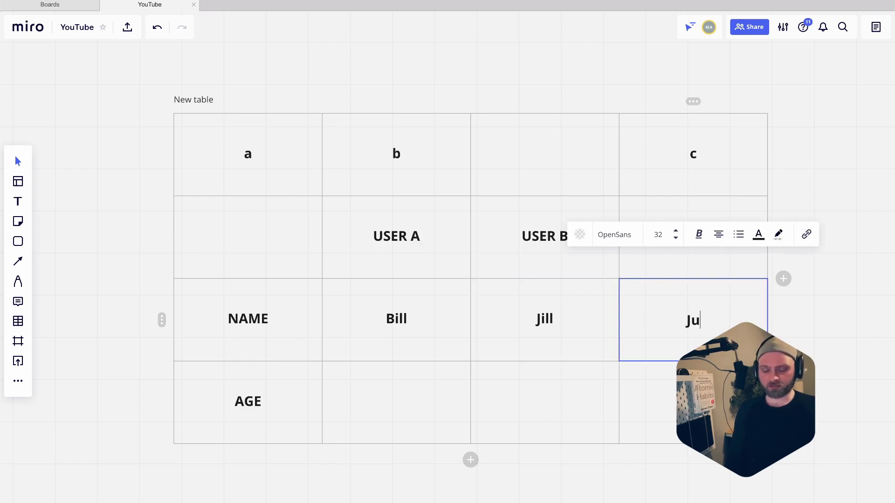
pyautogui.write('liet')
pyautogui.press('Escape')
# Step: Enter ages 28, 19 and 23 in the AGE row
pyautogui.scroll(-2, 682, 407)
pyautogui.hscroll(2, 682, 407)
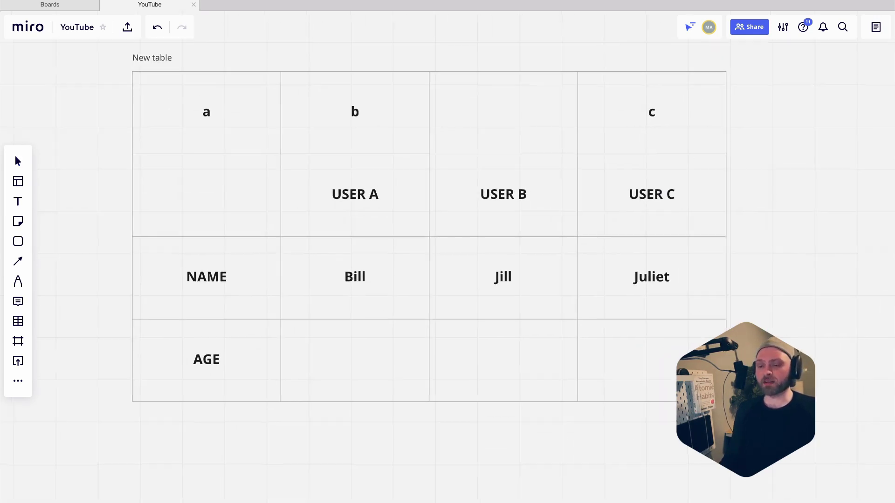
pyautogui.doubleClick(345, 363)
pyautogui.write('28')
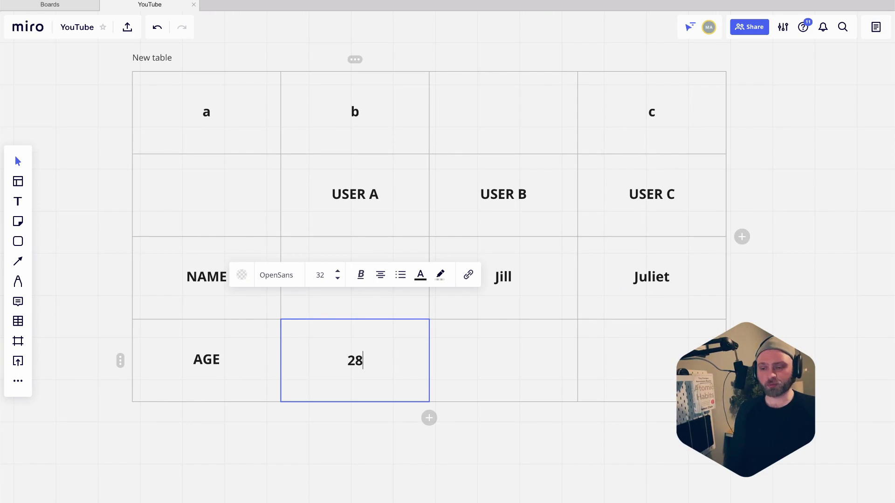
pyautogui.press('Tab')
pyautogui.write('19')
pyautogui.press('Tab')
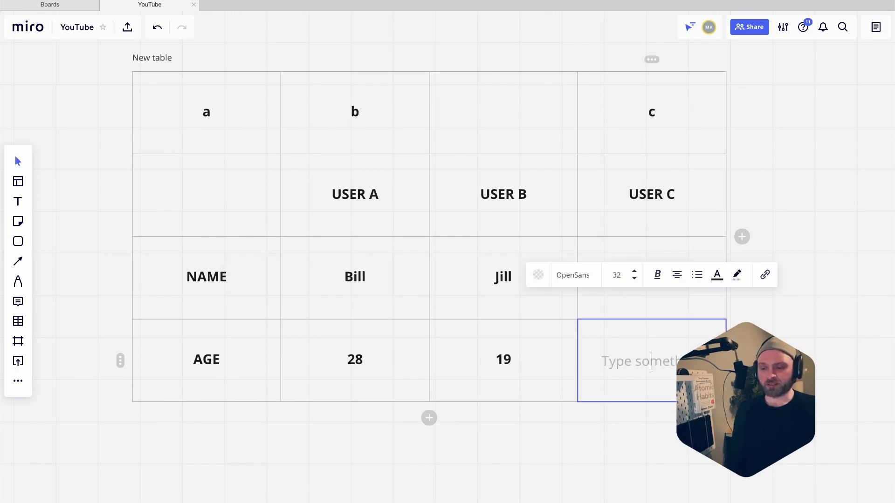
pyautogui.write('23')
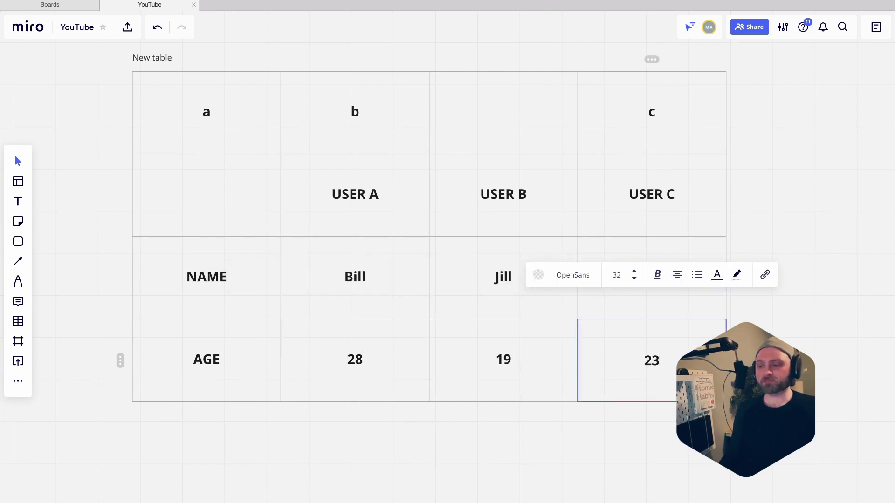
pyautogui.press('Escape')
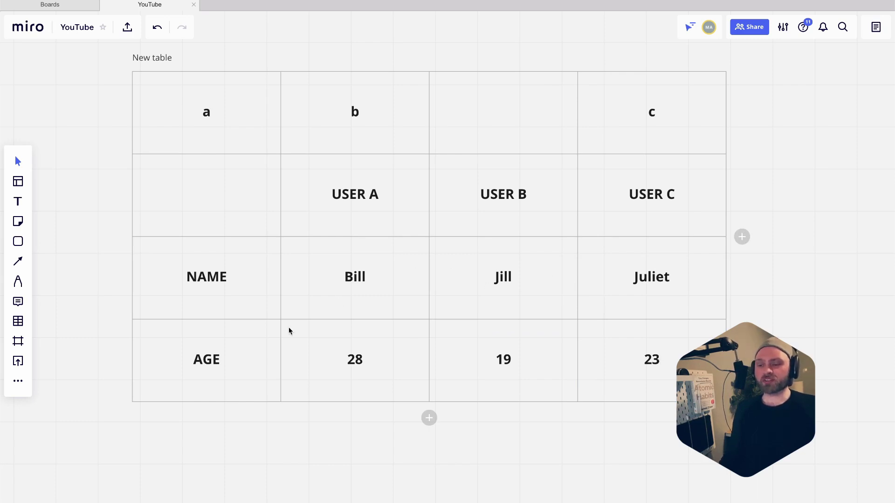
# Step: Set the six name and age cells to 24-point text with bold turned off
pyautogui.moveTo(327, 266); pyautogui.dragTo(652, 362)
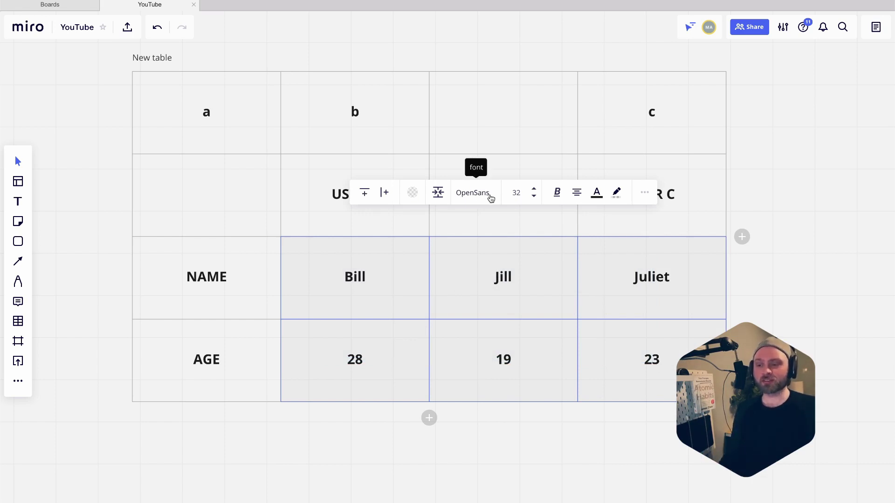
pyautogui.click(534, 189)
pyautogui.click(534, 189)
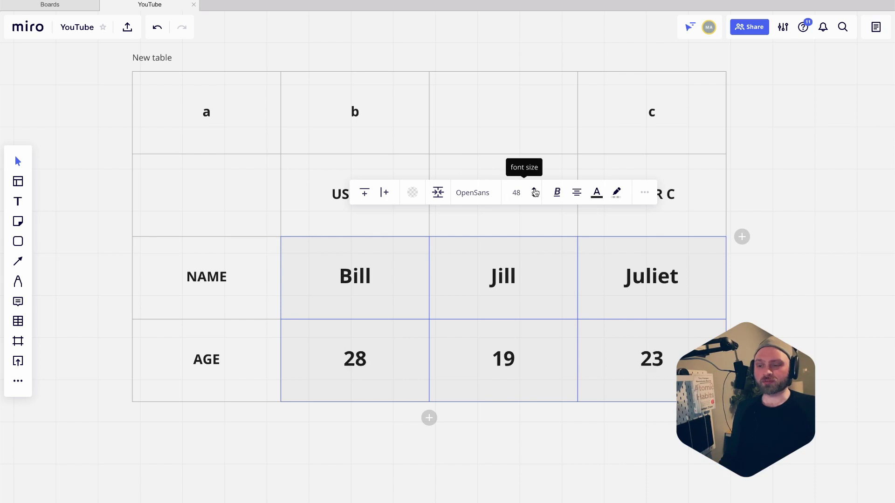
pyautogui.click(520, 193)
pyautogui.click(516, 318)
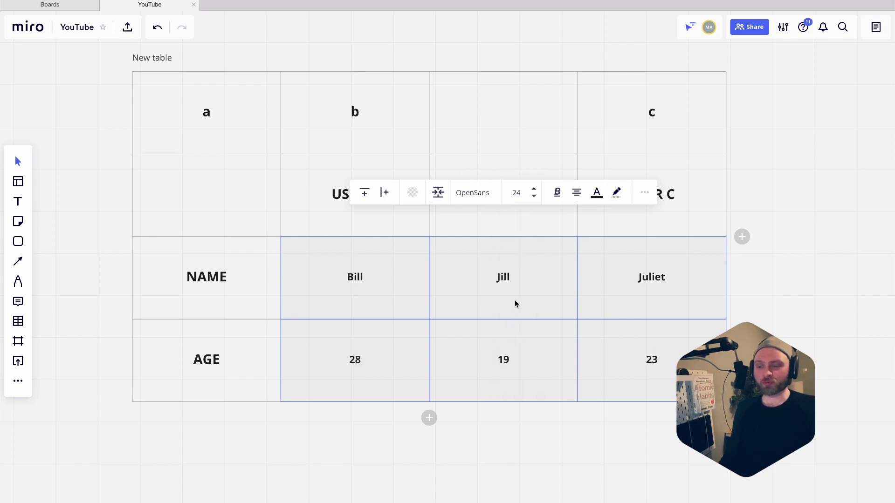
pyautogui.click(556, 193)
pyautogui.click(526, 219)
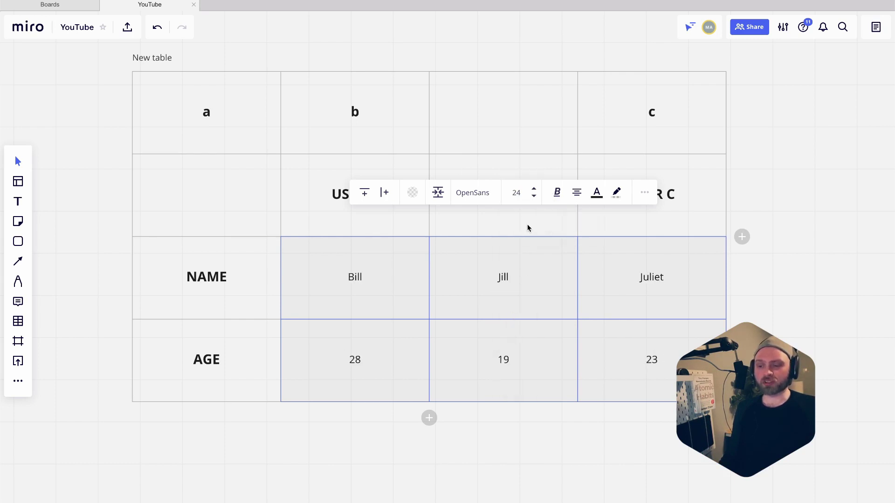
pyautogui.click(557, 449)
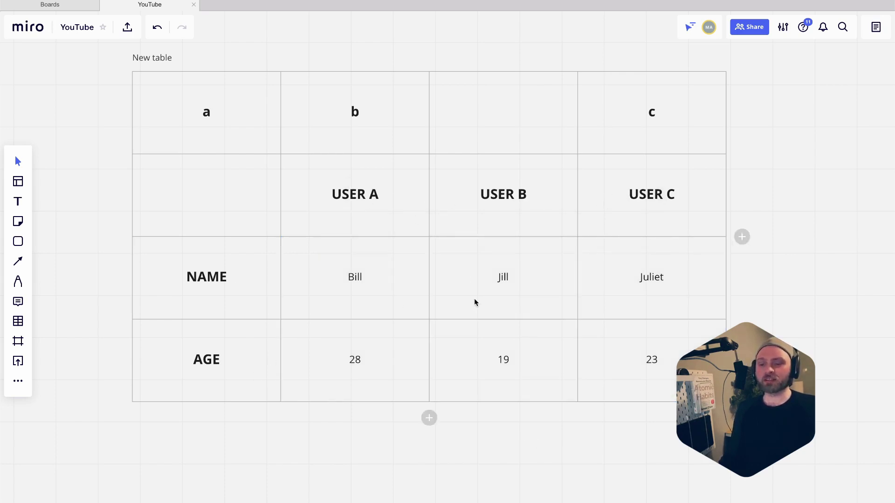
pyautogui.moveTo(375, 264); pyautogui.dragTo(621, 343)
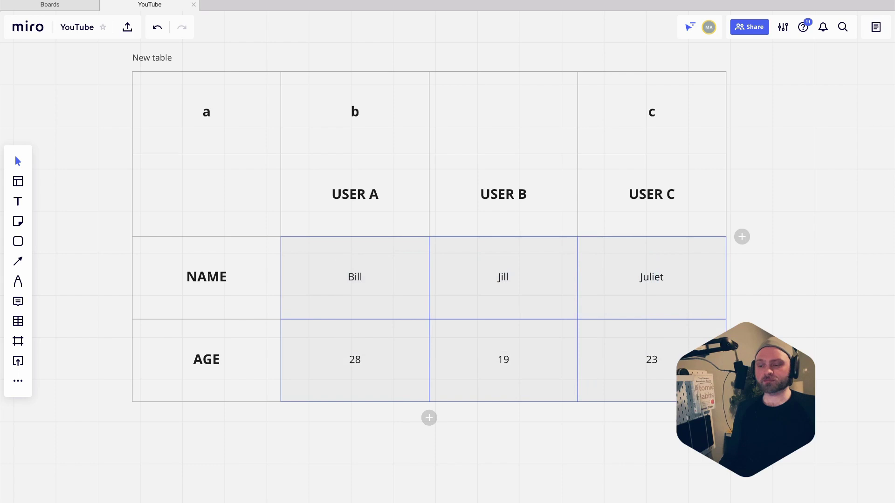
pyautogui.press('Escape')
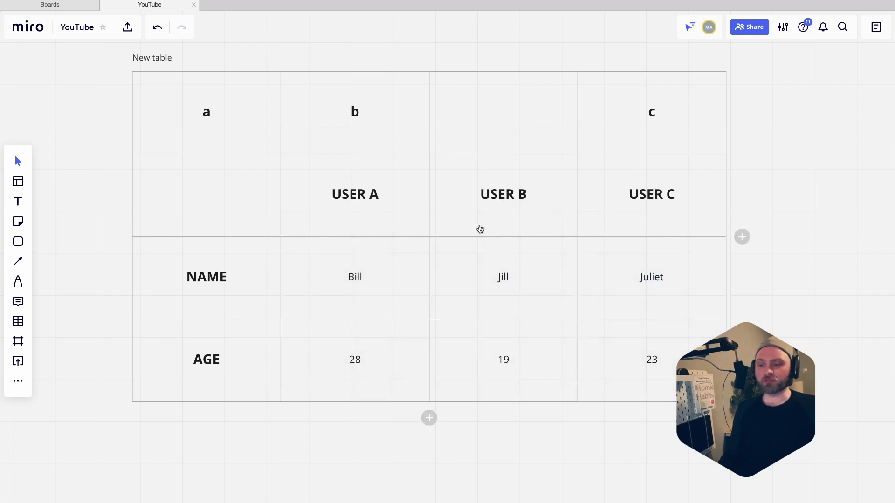
# Step: Narrow column b, the blank column and column c, and shorten the NAME and AGE rows
pyautogui.moveTo(429, 81); pyautogui.dragTo(402, 86)
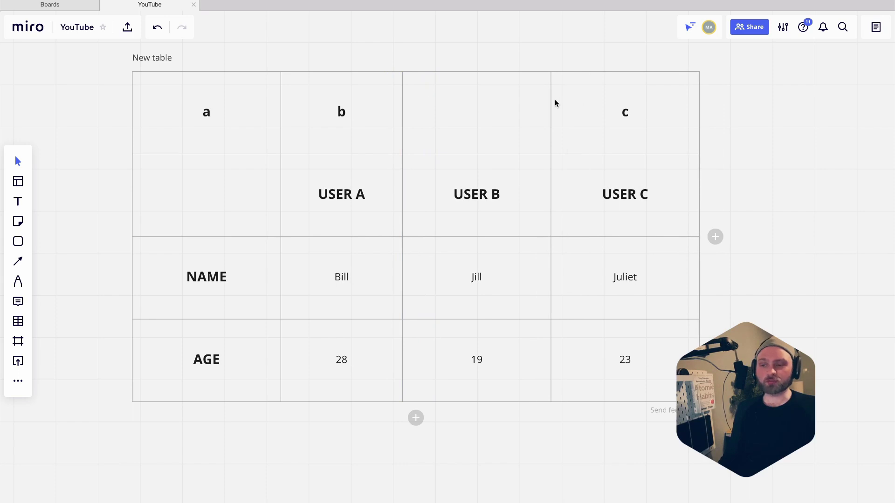
pyautogui.moveTo(551, 100); pyautogui.dragTo(518, 100)
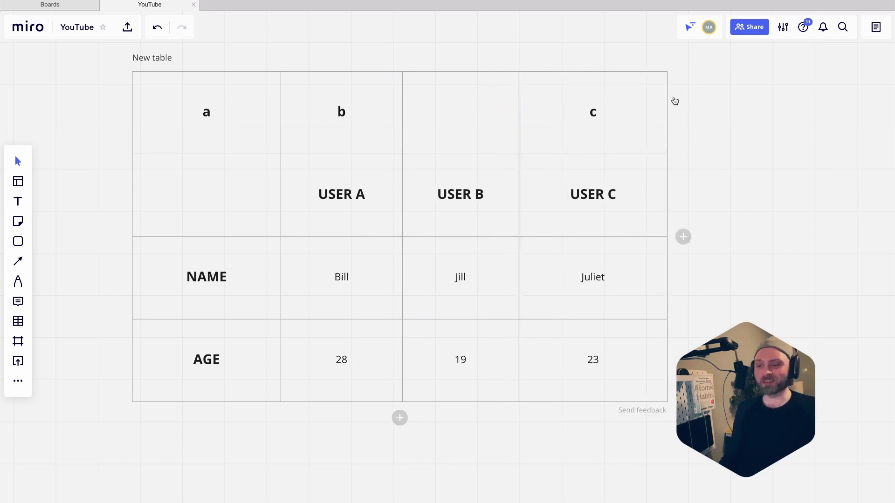
pyautogui.moveTo(667, 98); pyautogui.dragTo(645, 100)
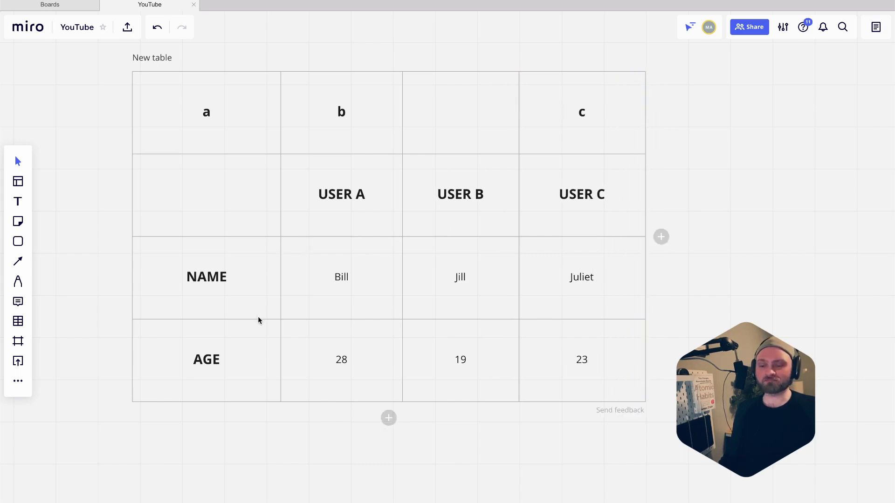
pyautogui.moveTo(256, 319); pyautogui.dragTo(256, 284)
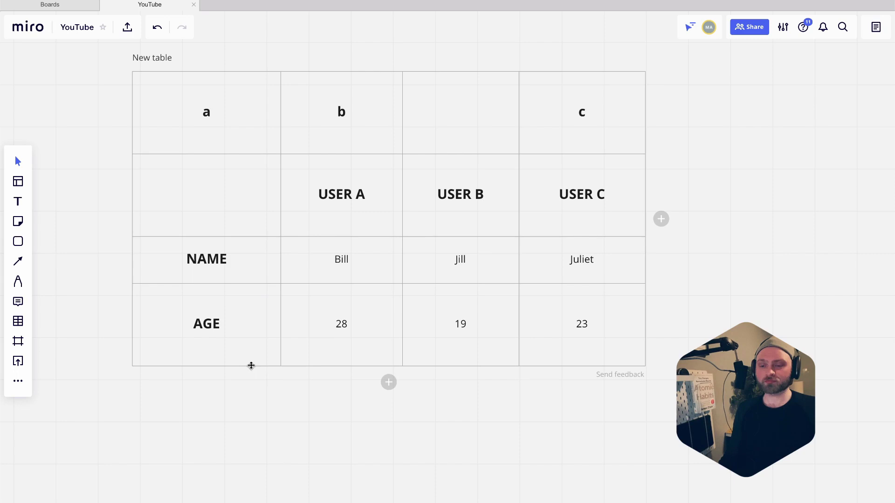
pyautogui.moveTo(251, 366); pyautogui.dragTo(252, 326)
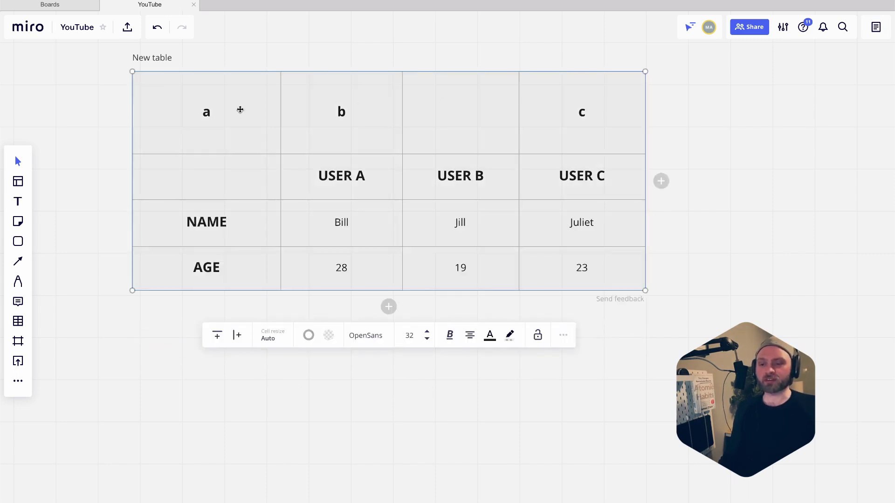
pyautogui.press('Escape')
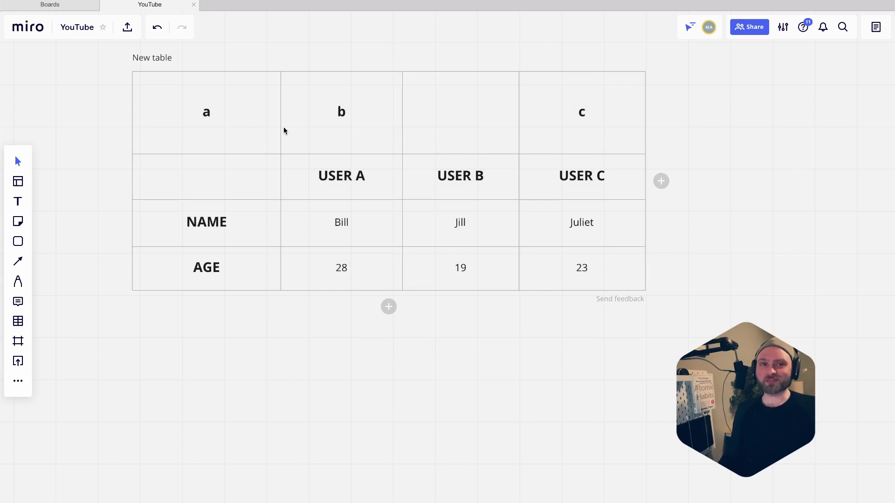
# Step: Merge the four top-row cells into a single header cell
pyautogui.moveTo(514, 345); pyautogui.dragTo(574, 420)
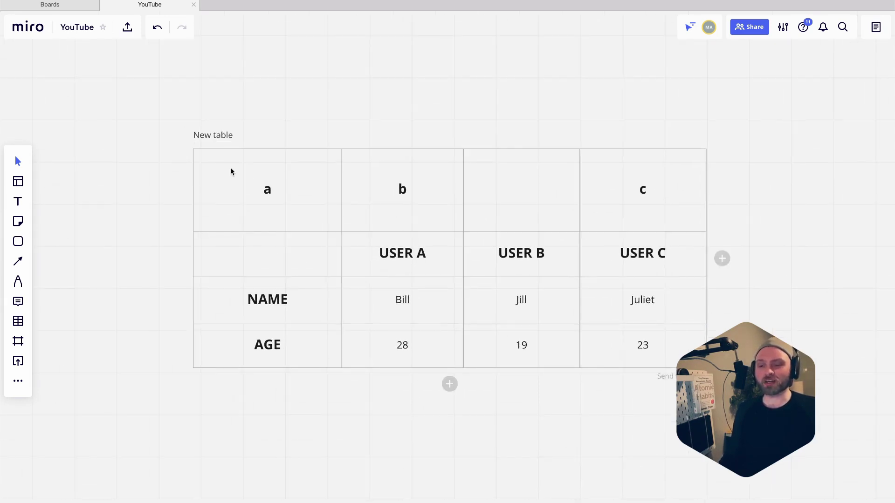
pyautogui.moveTo(220, 166); pyautogui.dragTo(664, 213)
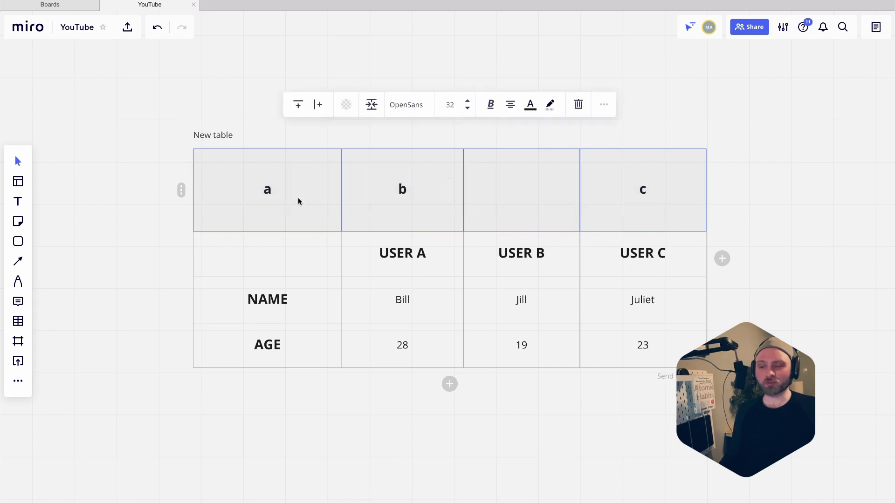
pyautogui.moveTo(211, 163); pyautogui.dragTo(689, 215)
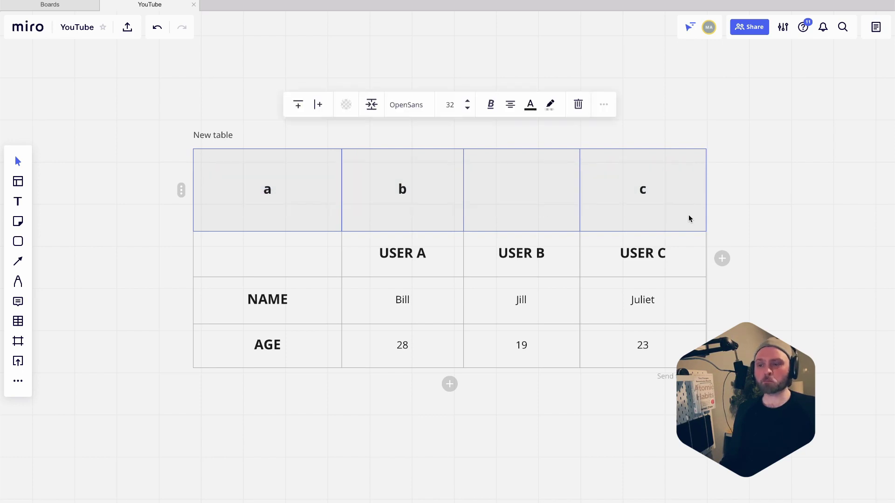
pyautogui.click(372, 107)
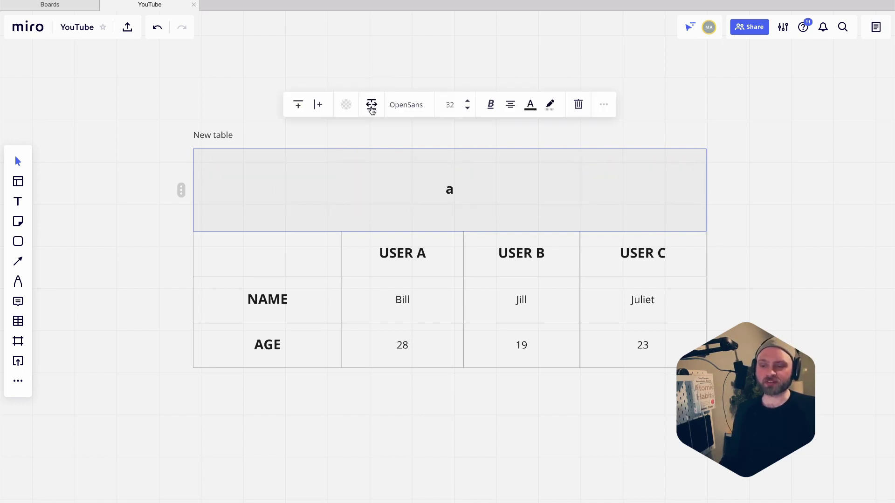
# Step: Replace the leftover 'a' in the merged cell with the title USER DATABASE
pyautogui.doubleClick(457, 197)
pyautogui.press('BackSpace')
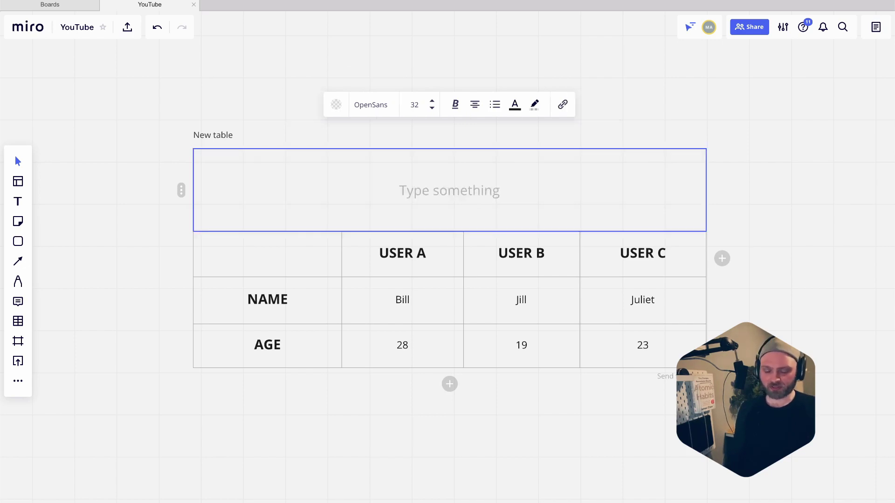
pyautogui.write('USER DATA')
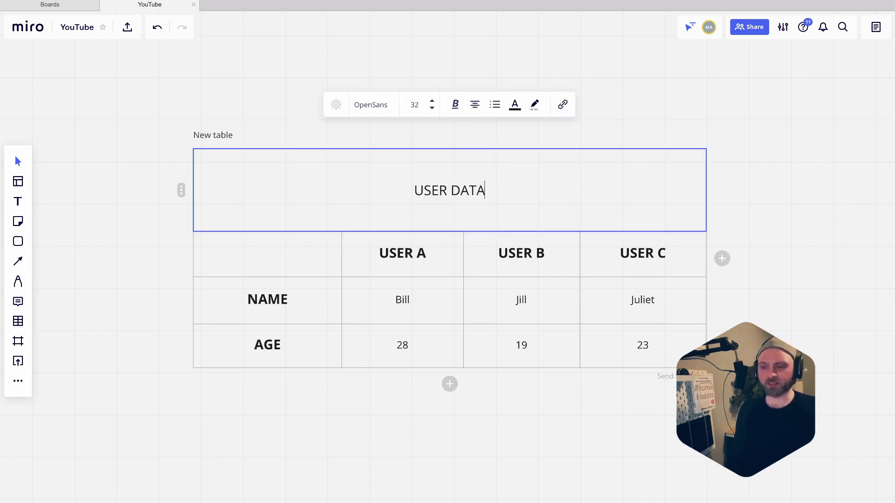
pyautogui.write('BASE')
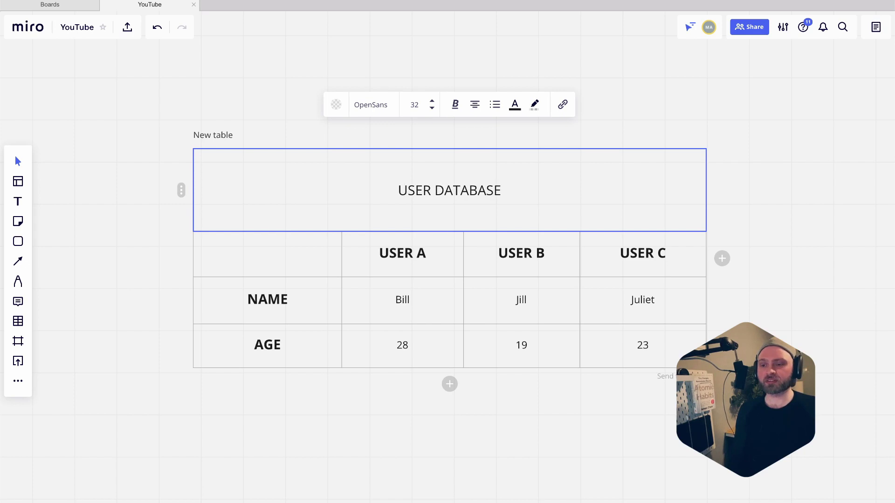
pyautogui.click(768, 301)
pyautogui.hscroll(2, 494, 220)
pyautogui.scroll(-1, 494, 220)
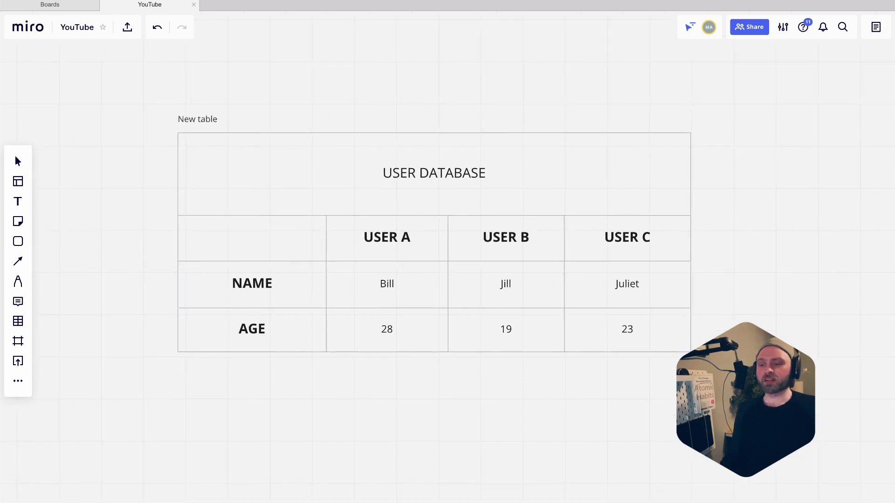
pyautogui.click(403, 175)
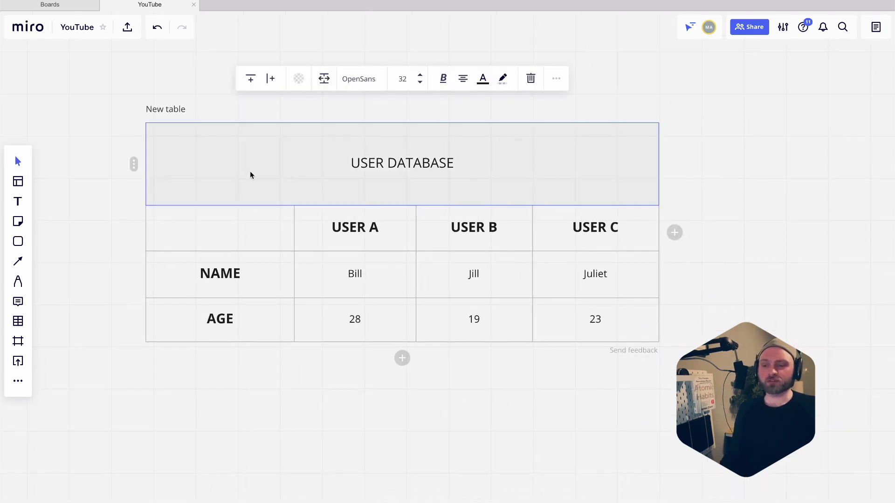
pyautogui.click(365, 429)
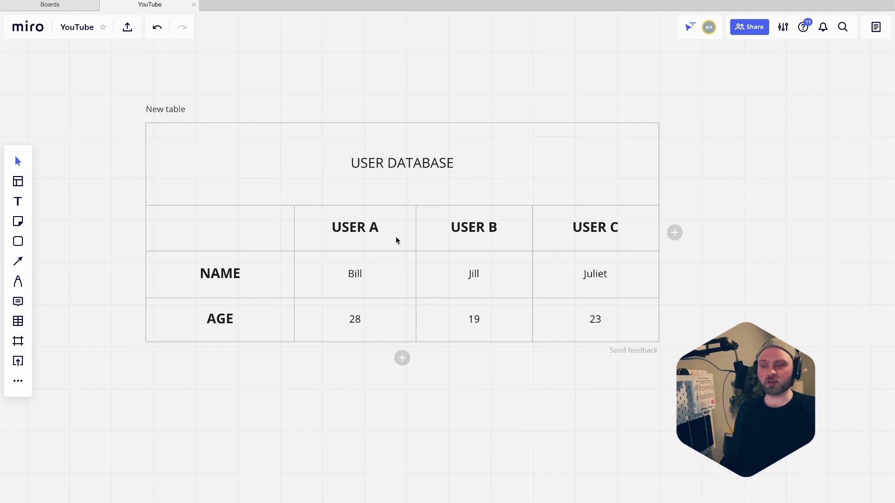
pyautogui.click(162, 114)
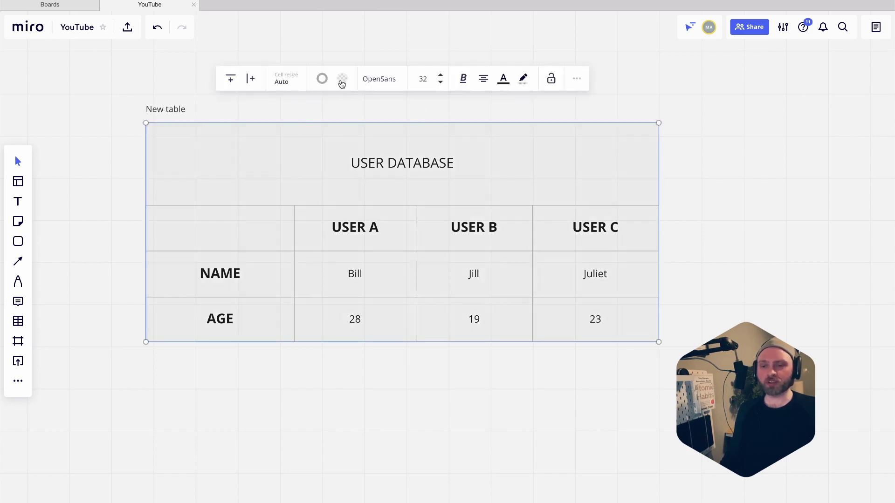
# Step: Set the table's borders to black and its cell fill to white
pyautogui.click(322, 79)
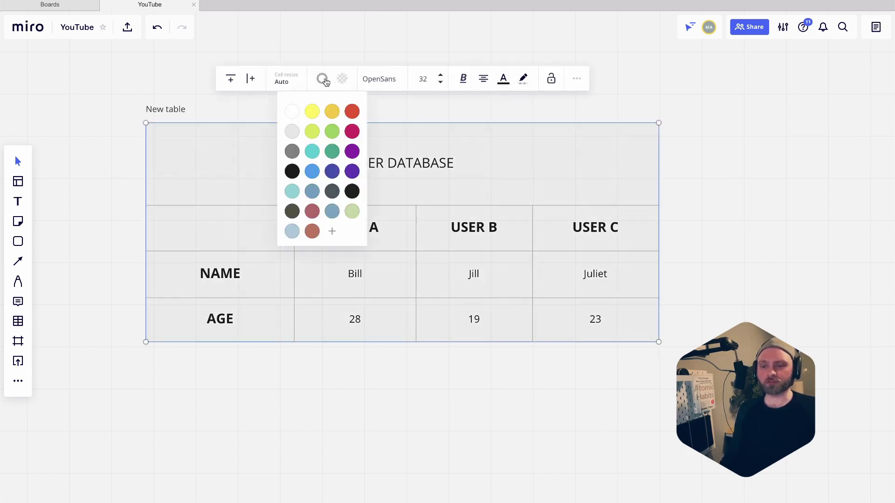
pyautogui.click(292, 172)
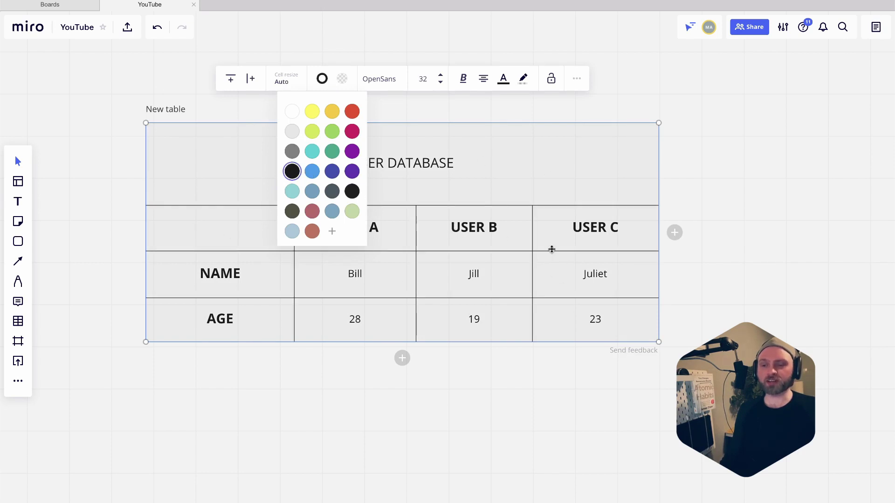
pyautogui.click(343, 82)
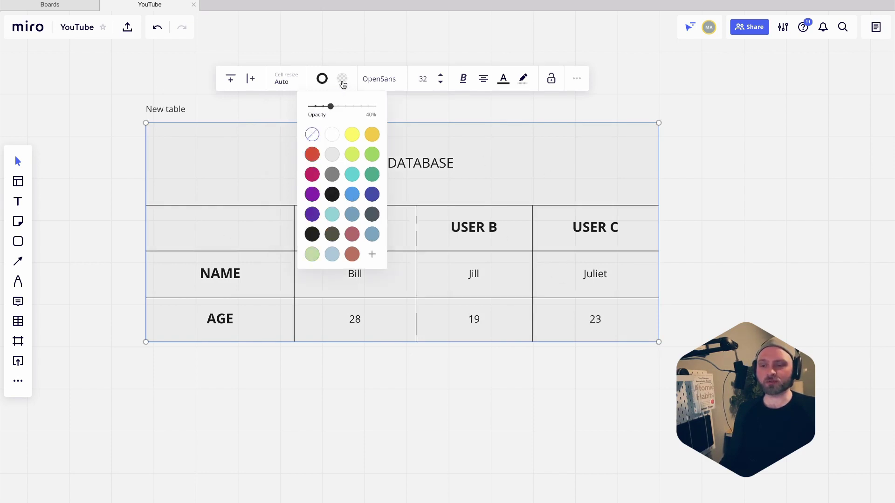
pyautogui.click(332, 134)
pyautogui.click(431, 407)
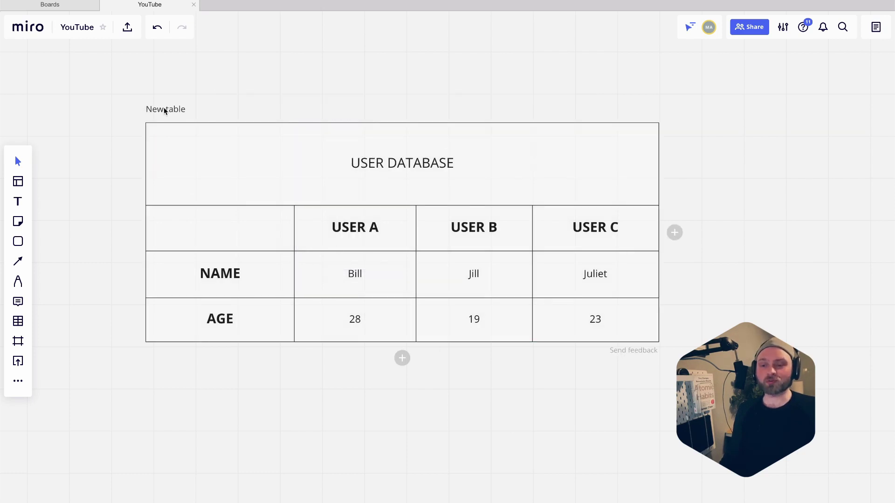
# Step: Fill the USER DATABASE title cell with steel blue
pyautogui.moveTo(165, 111)
pyautogui.click(325, 157)
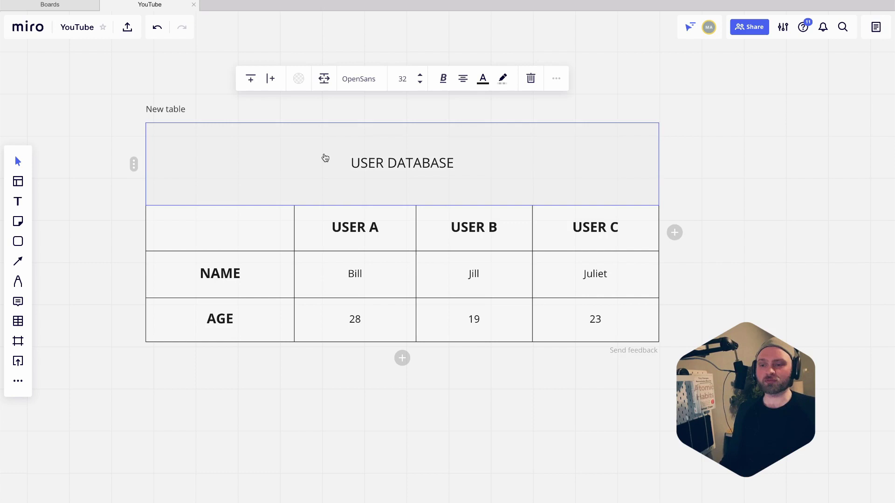
pyautogui.click(299, 81)
pyautogui.click(309, 215)
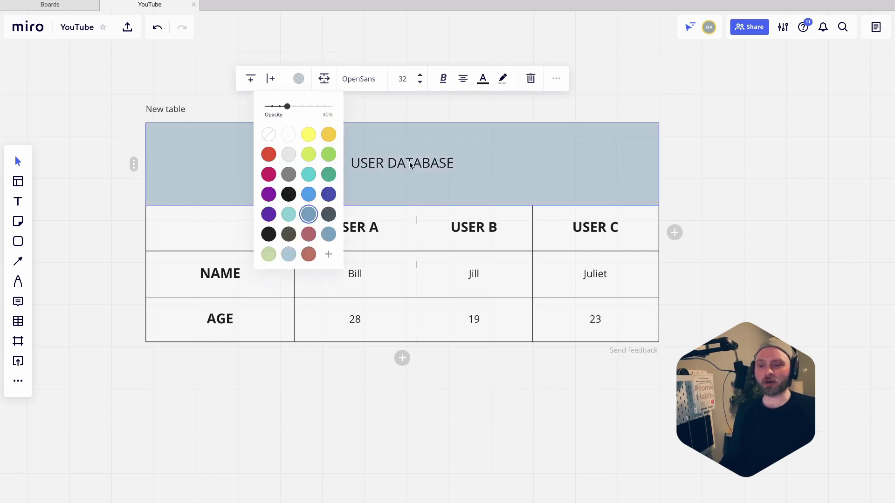
# Step: Make the USER DATABASE heading bold, size 48, in white text
pyautogui.doubleClick(443, 168)
pyautogui.click(408, 78)
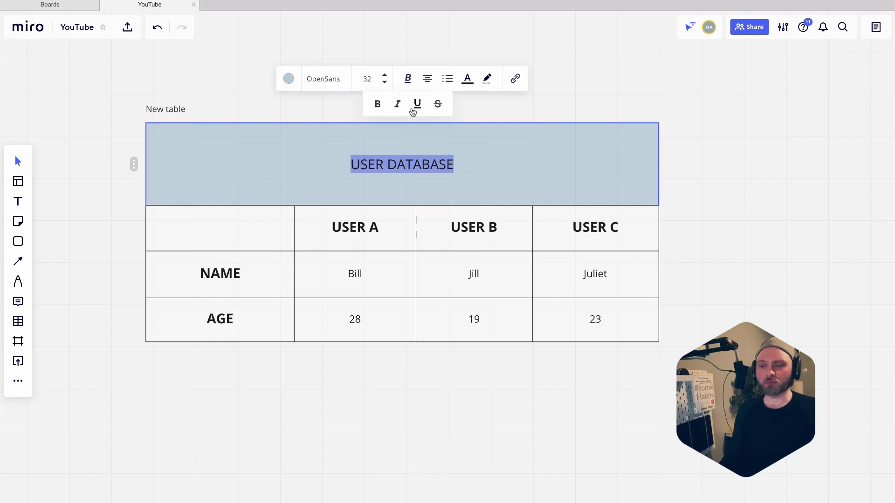
pyautogui.click(378, 104)
pyautogui.click(385, 76)
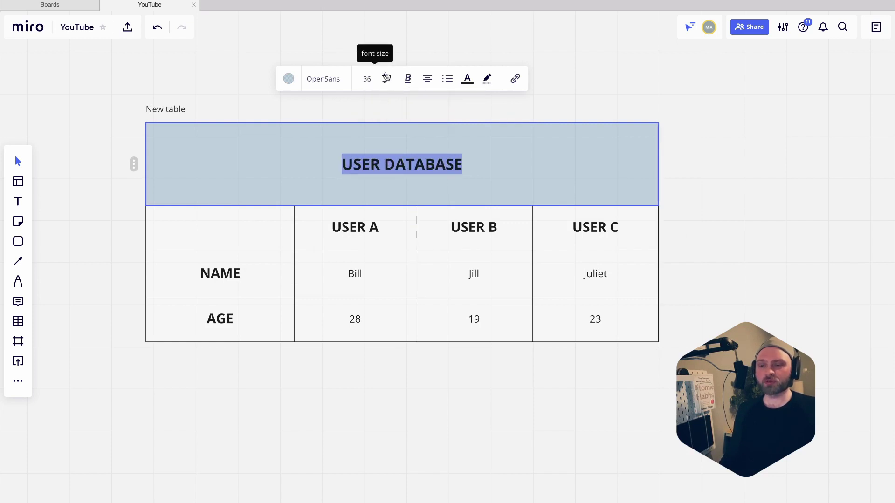
pyautogui.click(386, 75)
pyautogui.click(410, 82)
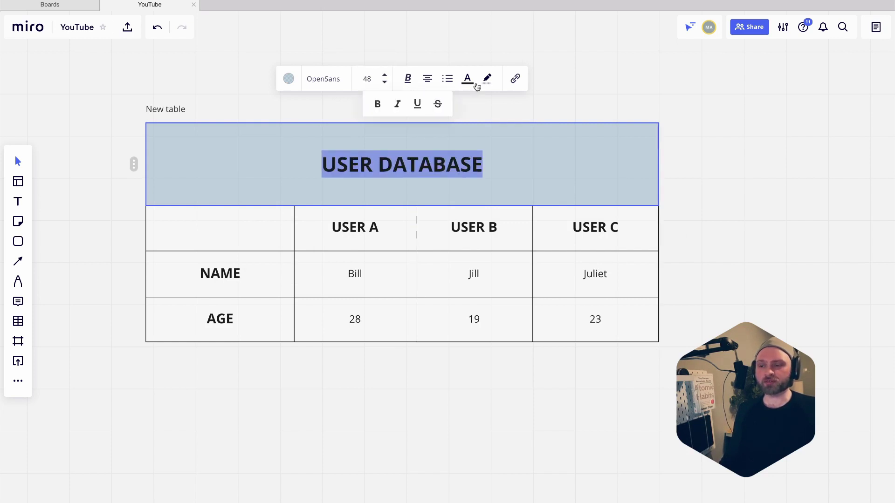
pyautogui.click(468, 81)
pyautogui.click(444, 109)
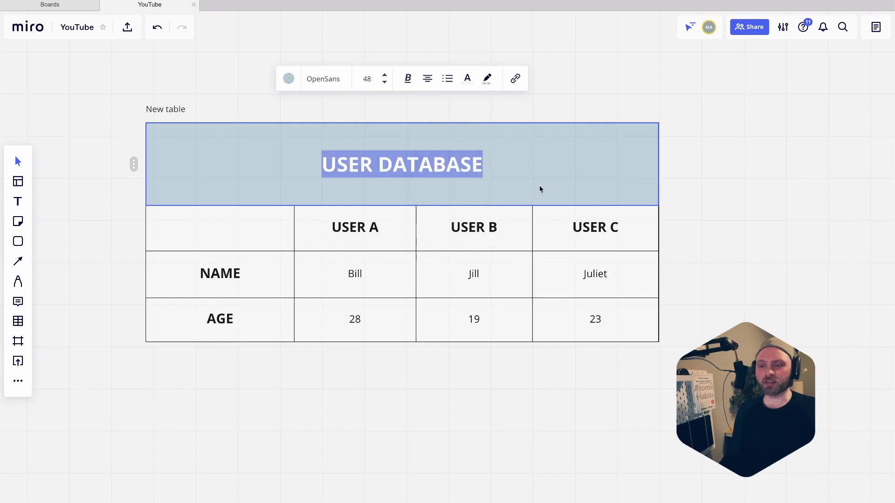
pyautogui.click(363, 384)
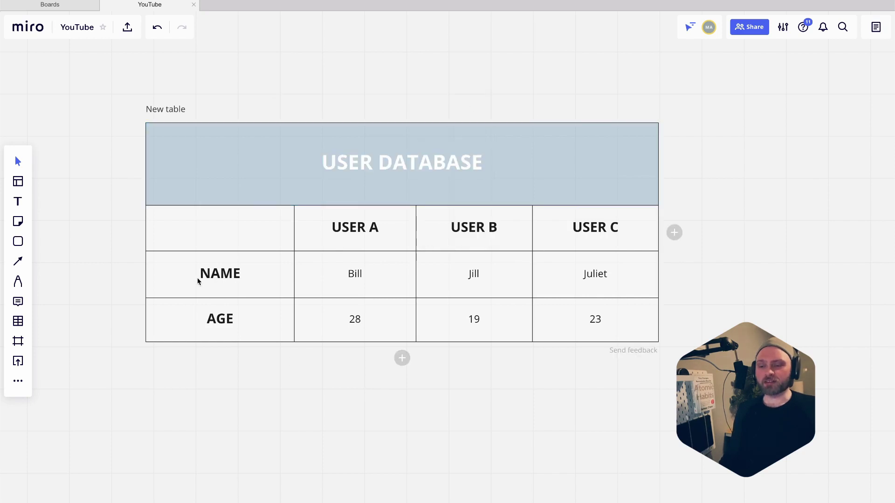
# Step: Fill the USER A, USER B, USER C headers and NAME and AGE labels dark grey
pyautogui.moveTo(340, 220); pyautogui.dragTo(564, 246)
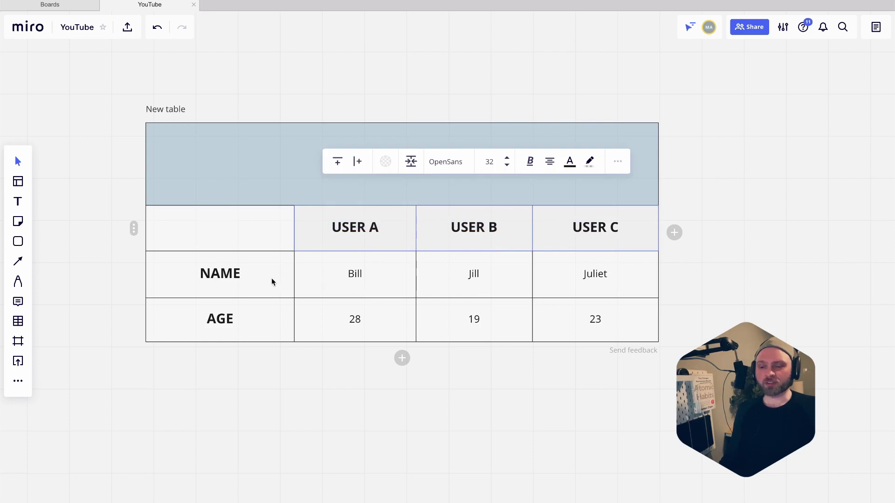
pyautogui.moveTo(272, 282); pyautogui.dragTo(262, 320)
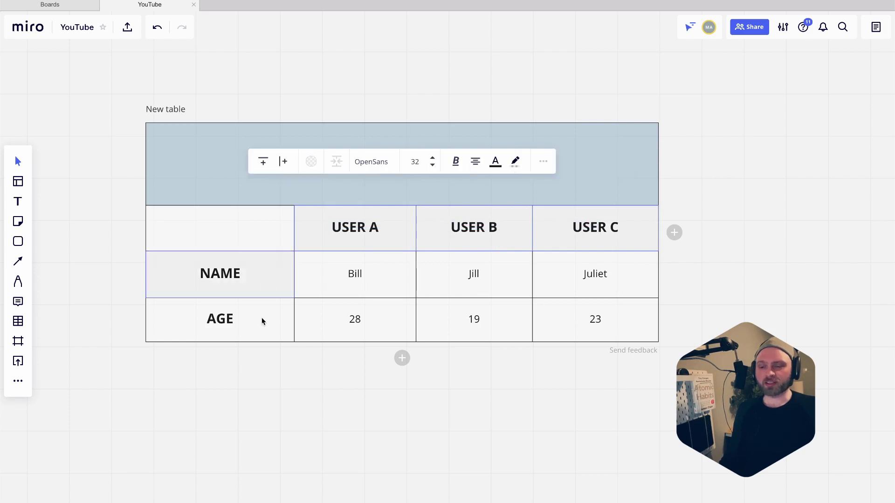
pyautogui.click(312, 163)
pyautogui.click(301, 316)
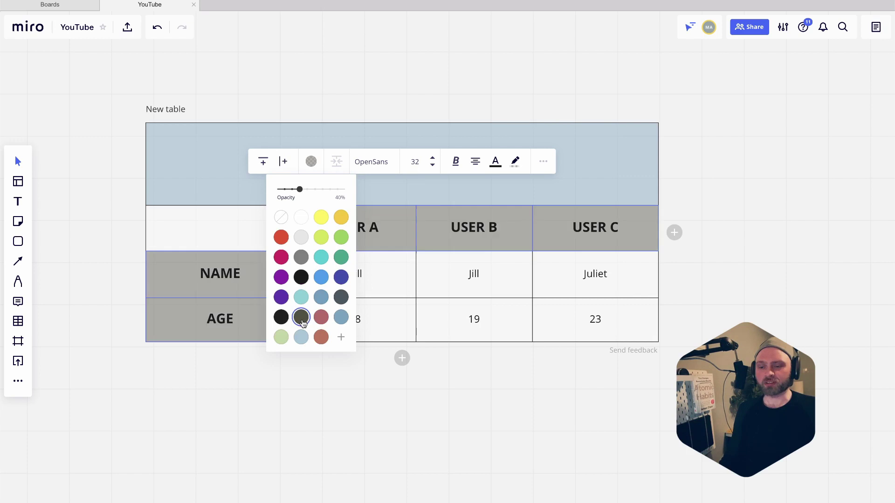
pyautogui.click(513, 414)
pyautogui.scroll(-2, 499, 364)
pyautogui.hscroll(-2, 498, 363)
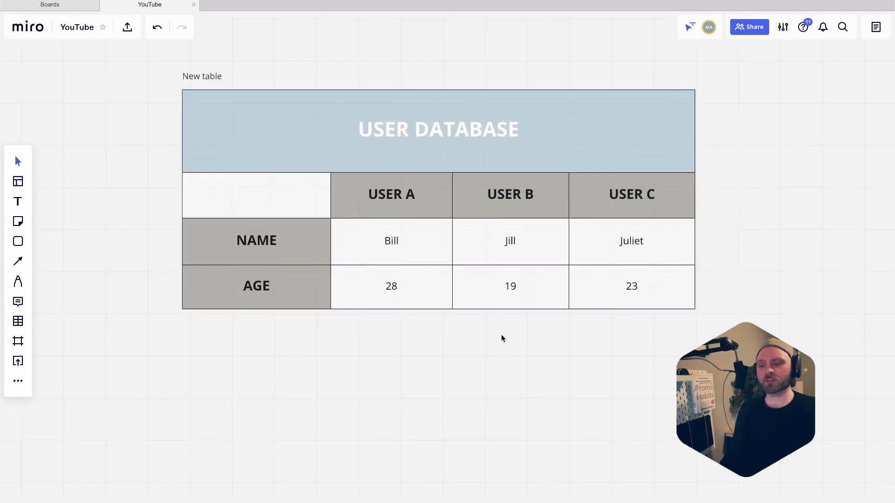
pyautogui.hscroll(5, 513, 289)
pyautogui.scroll(3, 513, 289)
pyautogui.hscroll(-5, 437, 297)
pyautogui.scroll(-1, 438, 298)
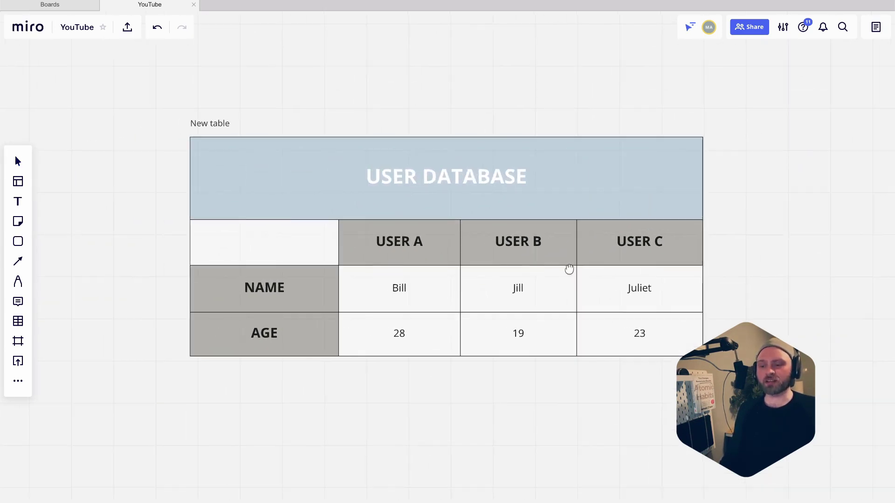
# Step: Add an empty row below the table and an empty column right of USER C
pyautogui.click(447, 373)
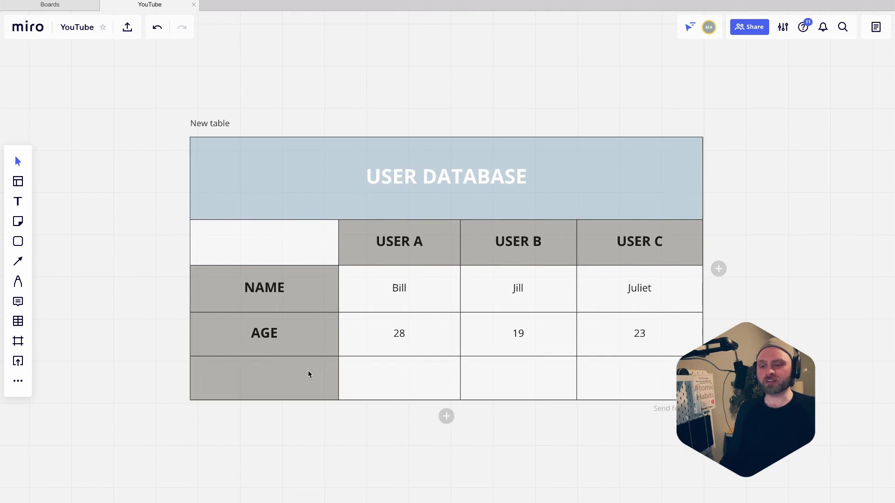
pyautogui.click(719, 268)
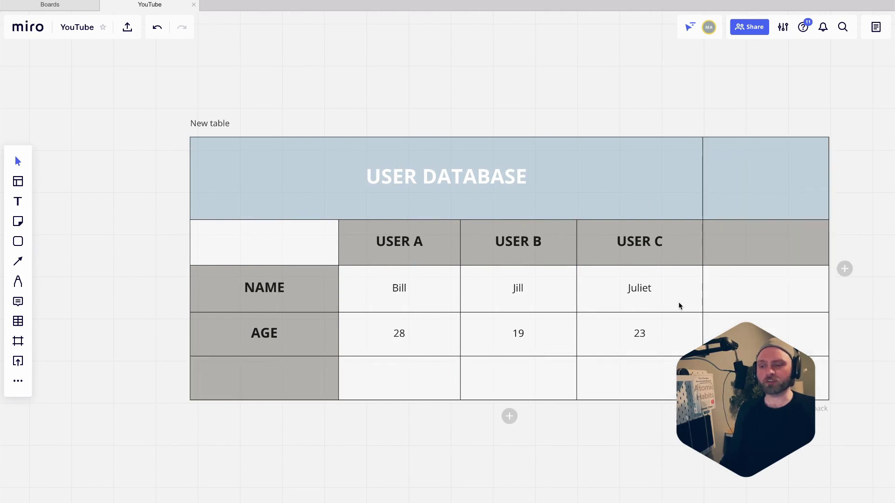
pyautogui.hscroll(2, 680, 306)
pyautogui.scroll(-1, 680, 306)
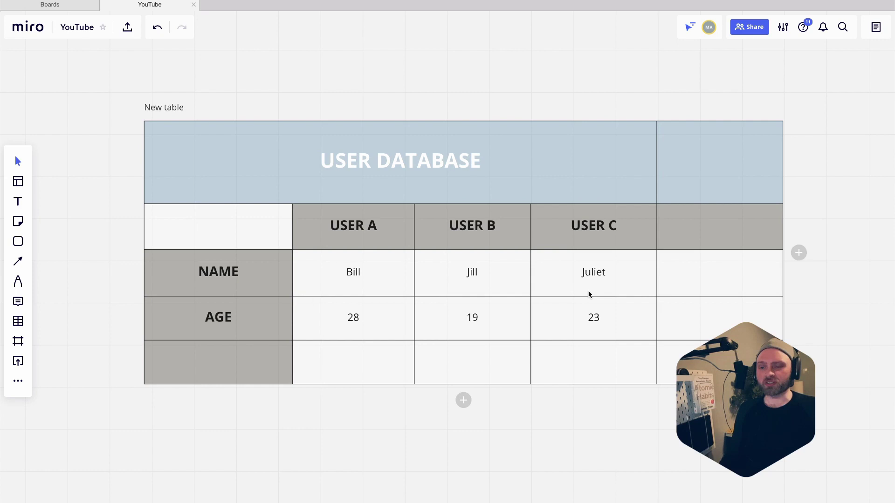
# Step: Merge the whole top row into one title cell spanning the table width
pyautogui.moveTo(575, 143); pyautogui.dragTo(746, 174)
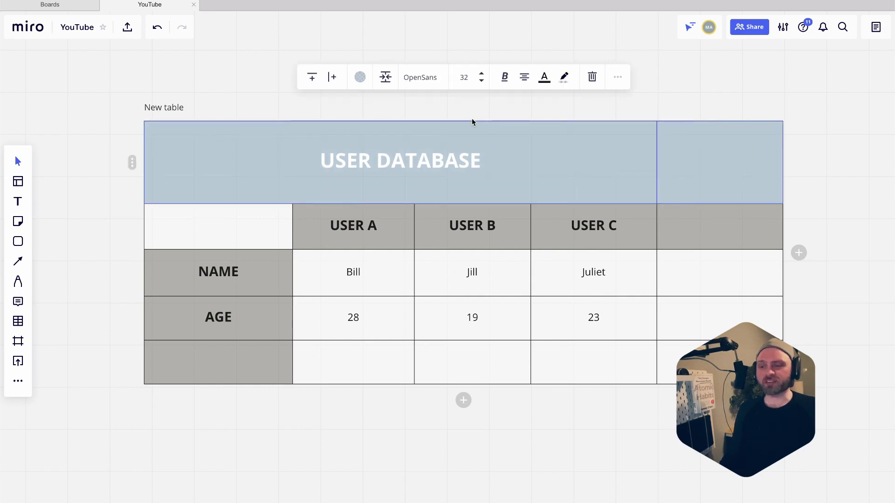
pyautogui.click(385, 77)
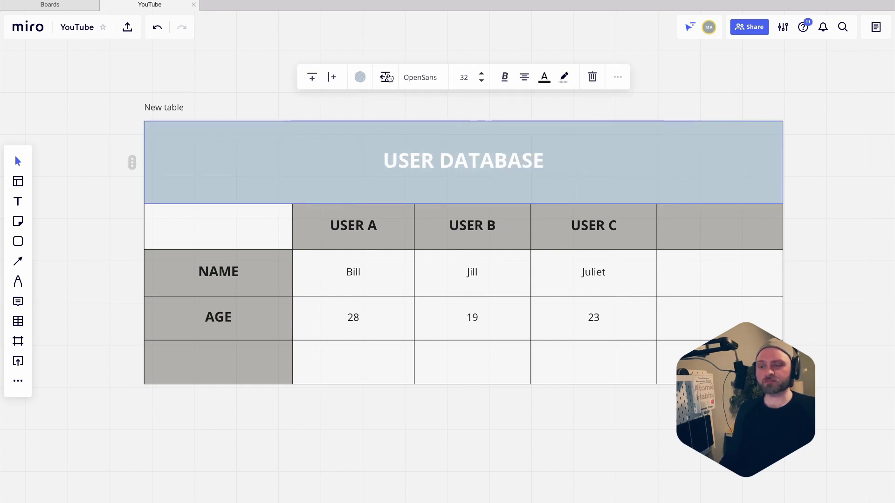
pyautogui.click(381, 441)
pyautogui.scroll(-1, 401, 426)
pyautogui.hscroll(1, 401, 427)
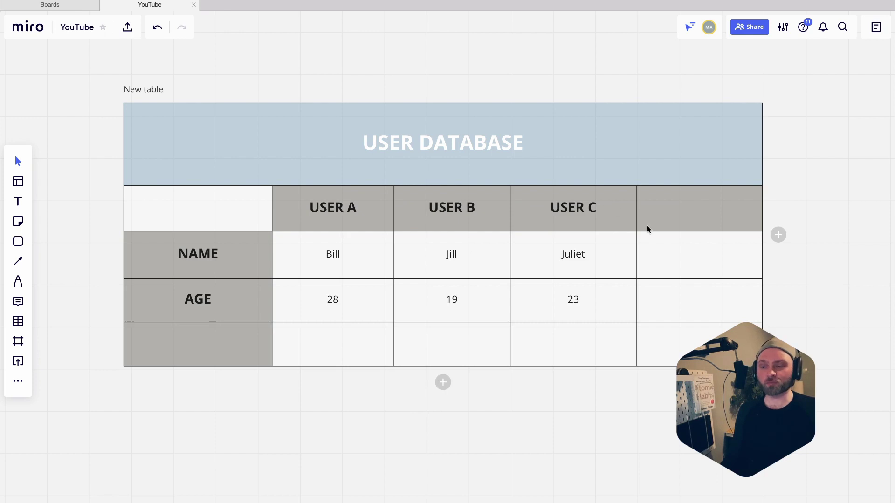
pyautogui.click(573, 259)
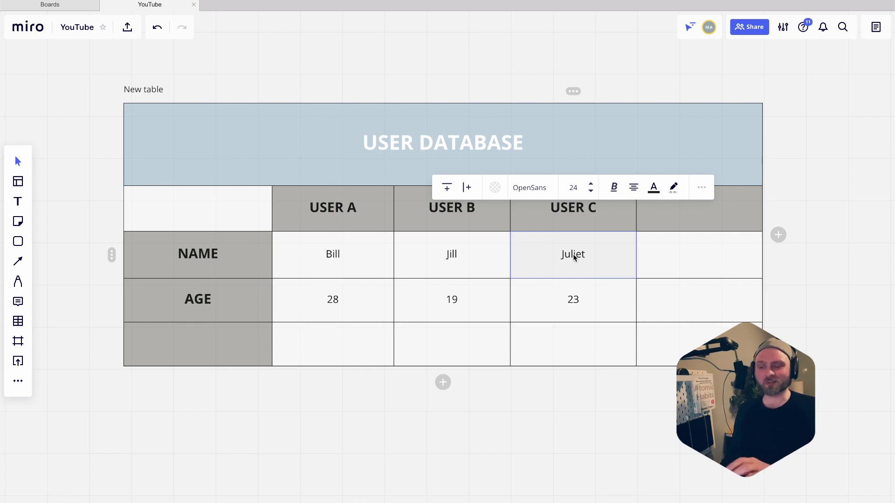
pyautogui.hscroll(2, 545, 374)
pyautogui.scroll(-1, 545, 374)
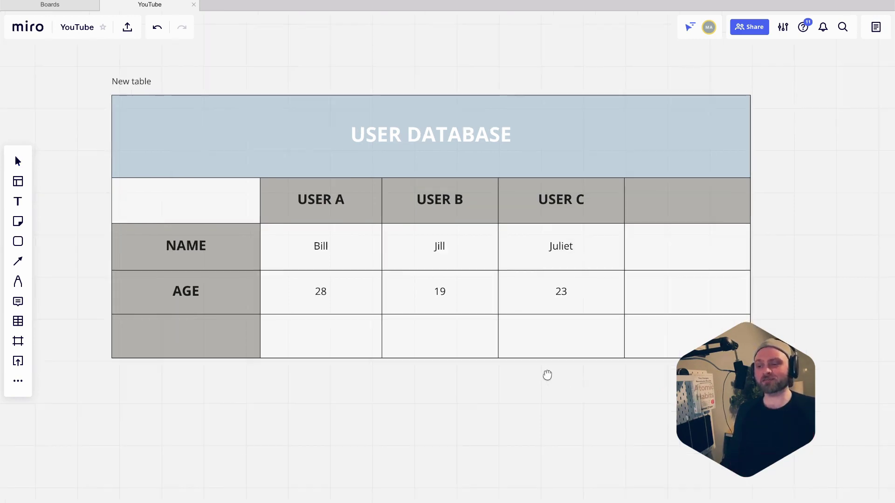
# Step: Add a 'Text Element' text box below the table at size 24
pyautogui.click(385, 398)
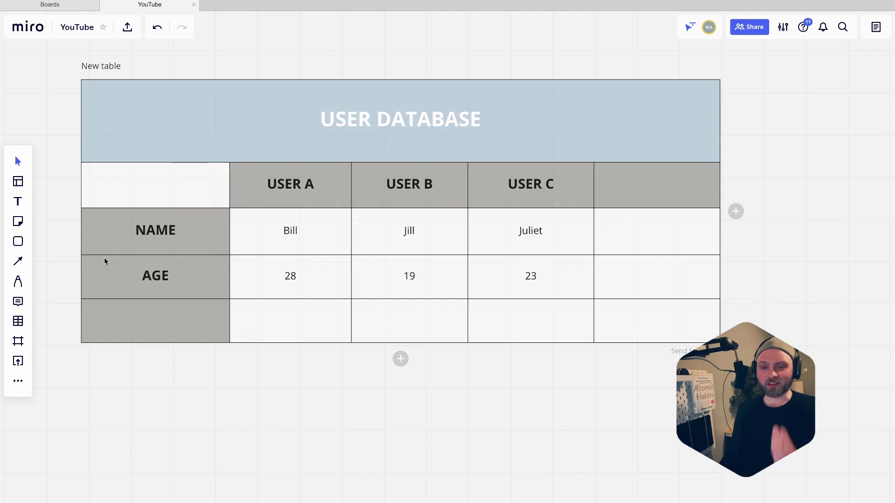
pyautogui.click(17, 200)
pyautogui.click(415, 410)
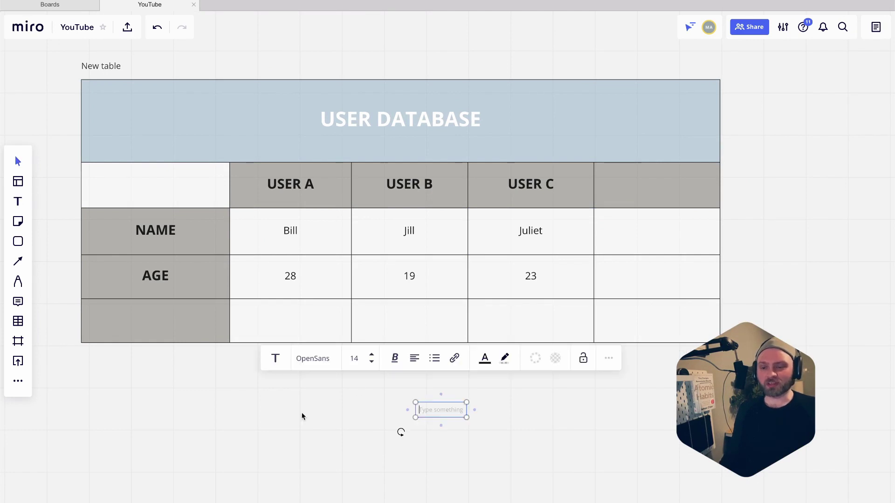
pyautogui.write('Tex')
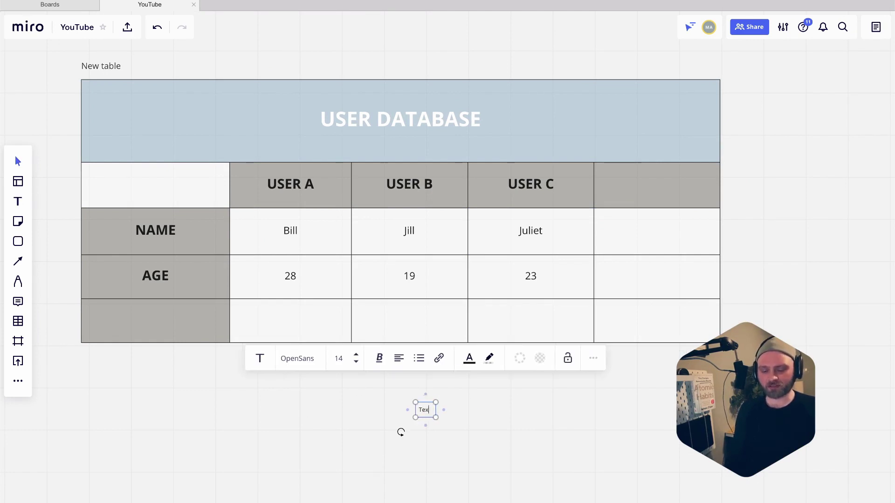
pyautogui.write('t Element')
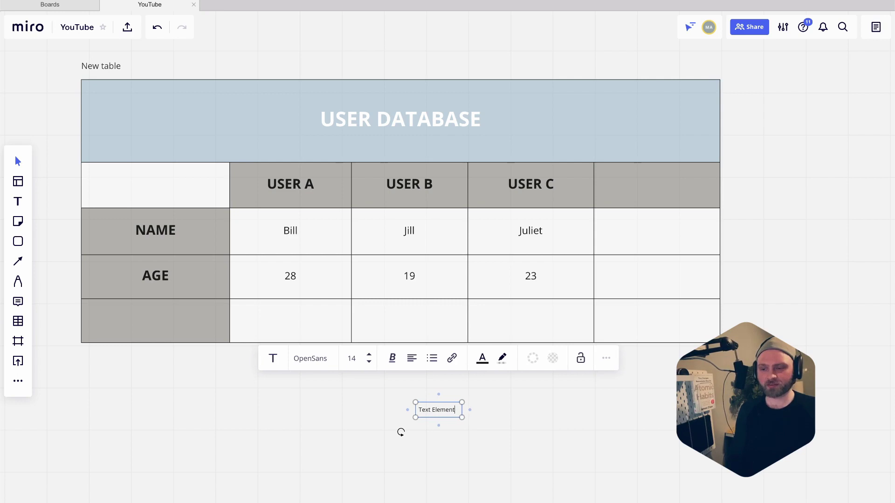
pyautogui.click(369, 355)
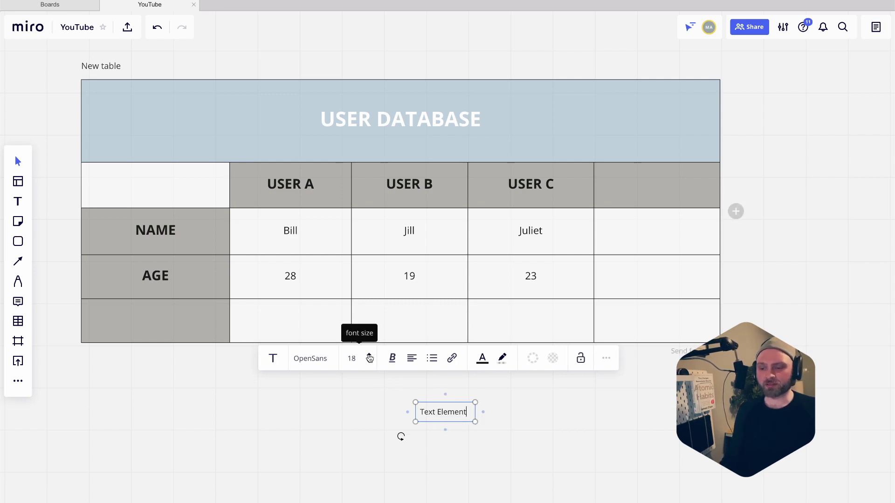
pyautogui.click(369, 355)
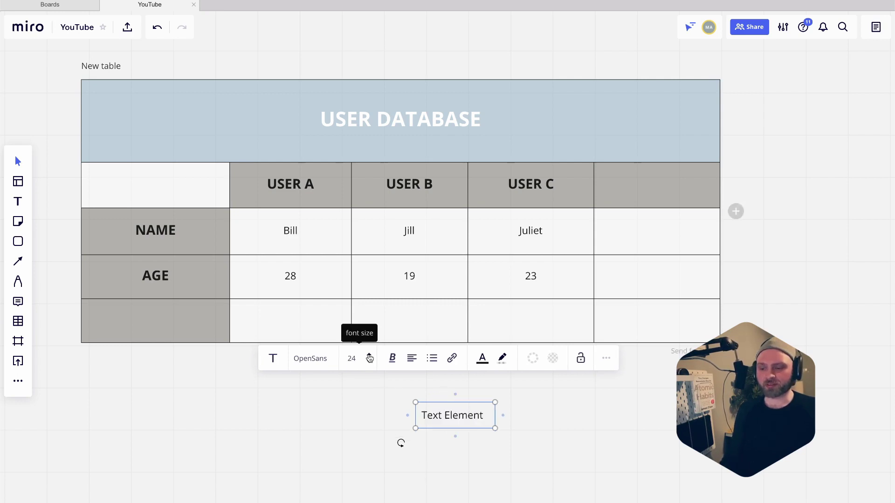
# Step: Set the text in the Caveat font and move it into the empty last NAME cell
pyautogui.click(323, 364)
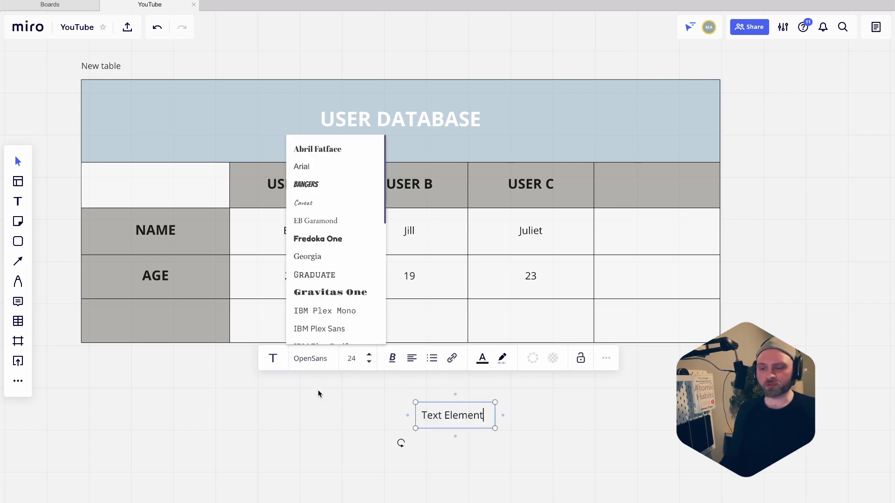
pyautogui.click(307, 206)
pyautogui.click(425, 437)
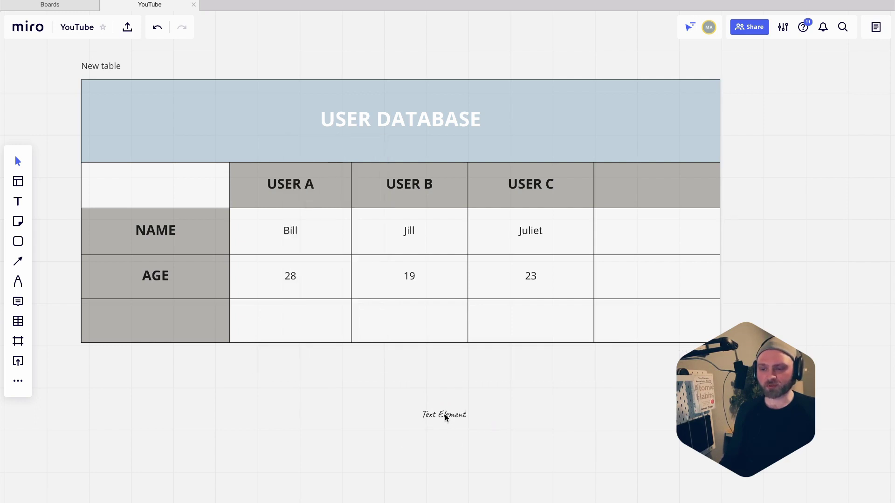
pyautogui.moveTo(445, 415); pyautogui.dragTo(658, 234)
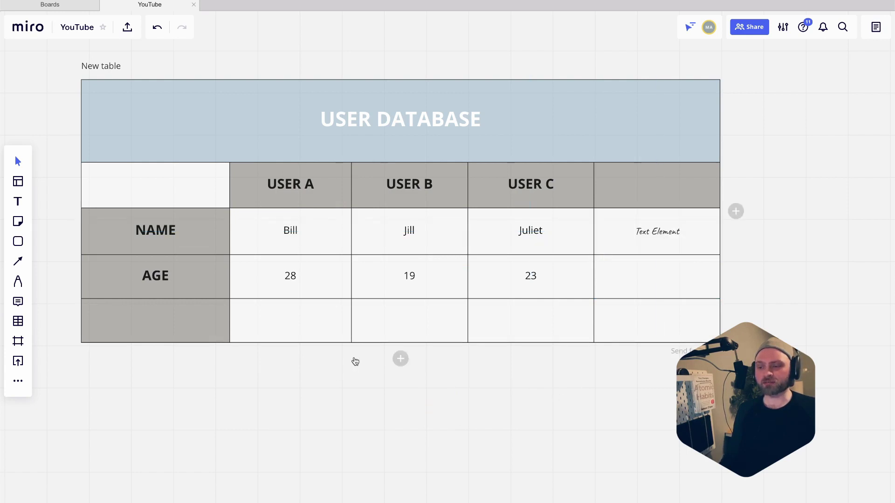
# Step: Shift the table down-right and place a Ctrl+D copy of Text Element in the empty AGE cell
pyautogui.moveTo(105, 67); pyautogui.dragTo(162, 97)
pyautogui.click(718, 264)
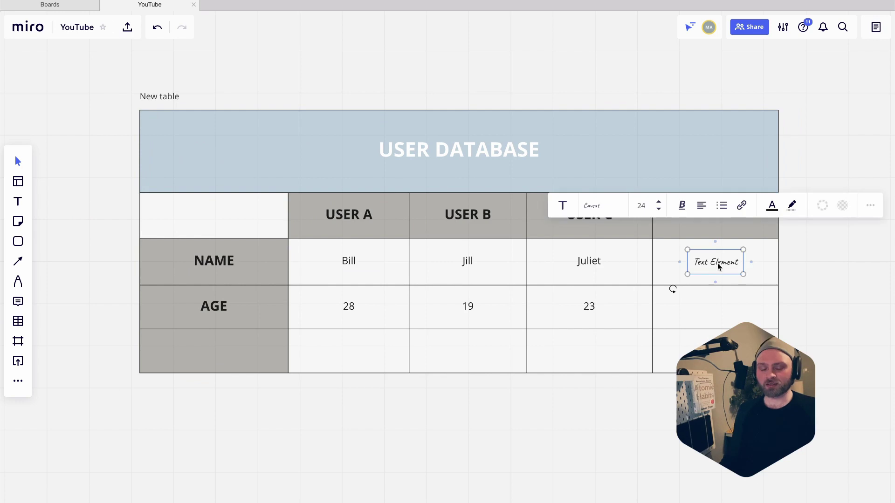
pyautogui.hotkey('ctrl', 'd')
pyautogui.moveTo(703, 301); pyautogui.dragTo(712, 306)
pyautogui.hscroll(3, 567, 407)
pyautogui.scroll(5, 567, 407)
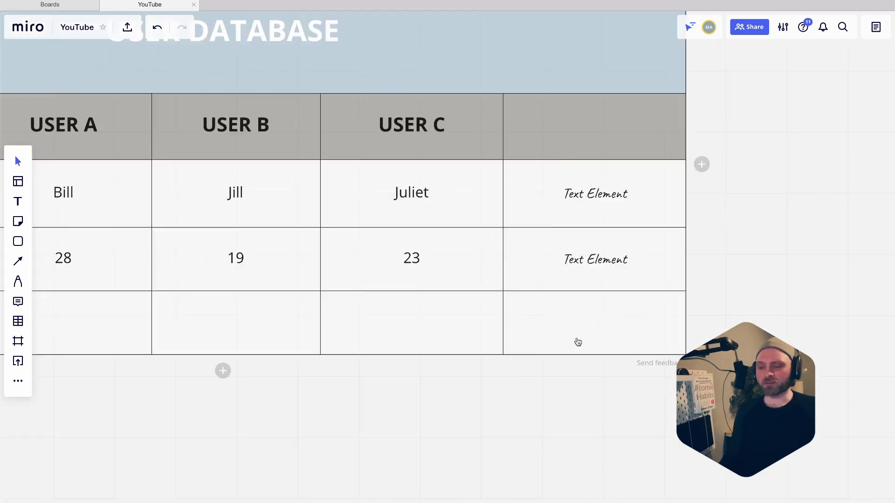
pyautogui.scroll(3, 773, 229)
pyautogui.hscroll(-2, 773, 228)
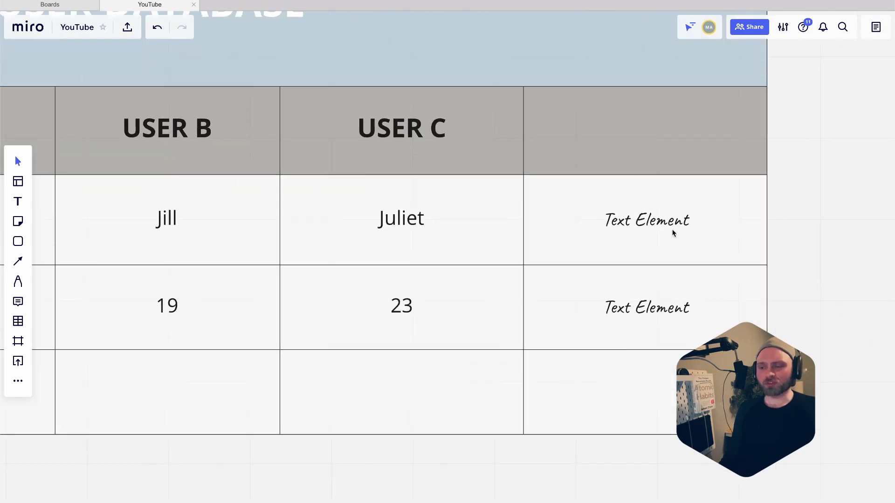
pyautogui.click(404, 227)
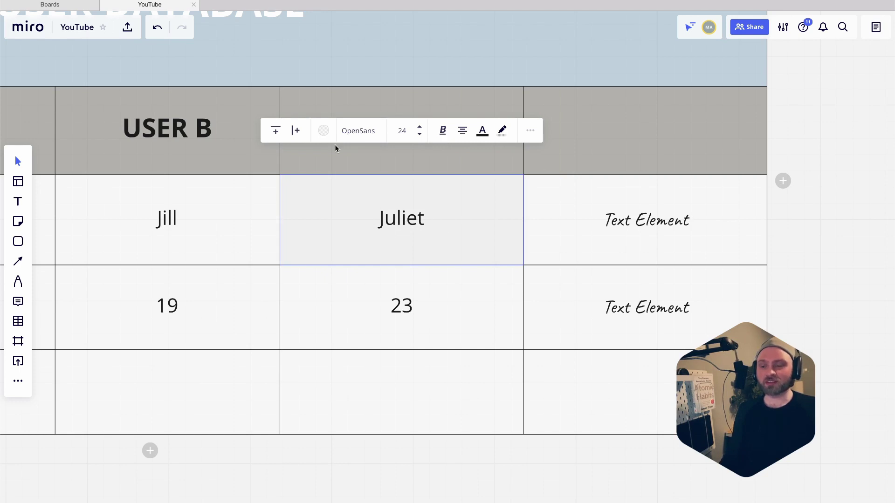
# Step: Draw a downward arrow from the NAME-row Text Element to its copy in the AGE row
pyautogui.click(647, 225)
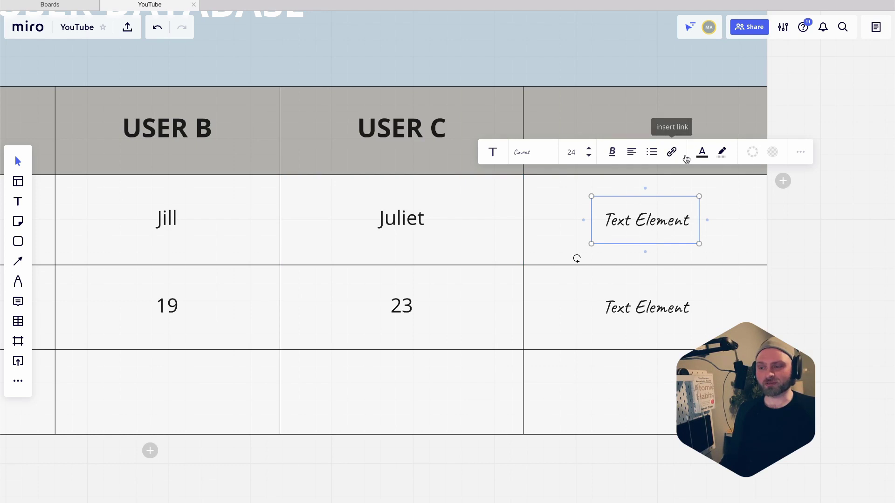
pyautogui.hscroll(3, 684, 277)
pyautogui.scroll(-2, 684, 278)
pyautogui.click(549, 163)
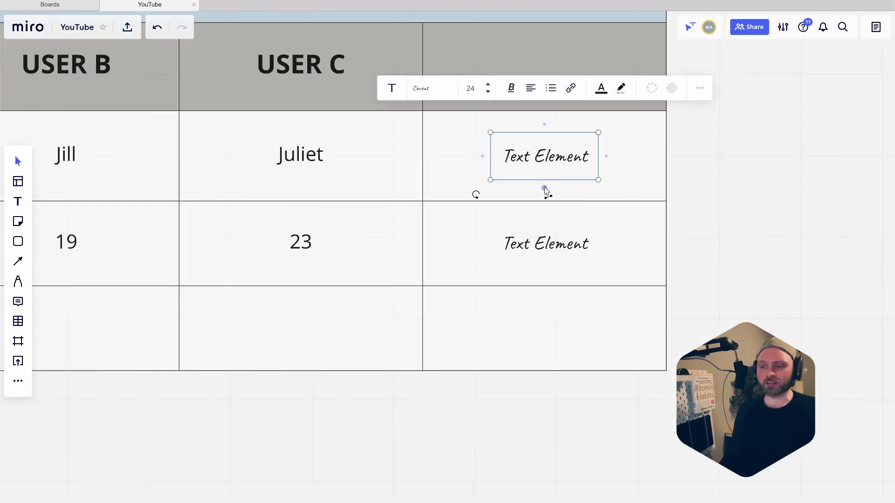
pyautogui.moveTo(544, 180); pyautogui.dragTo(546, 225)
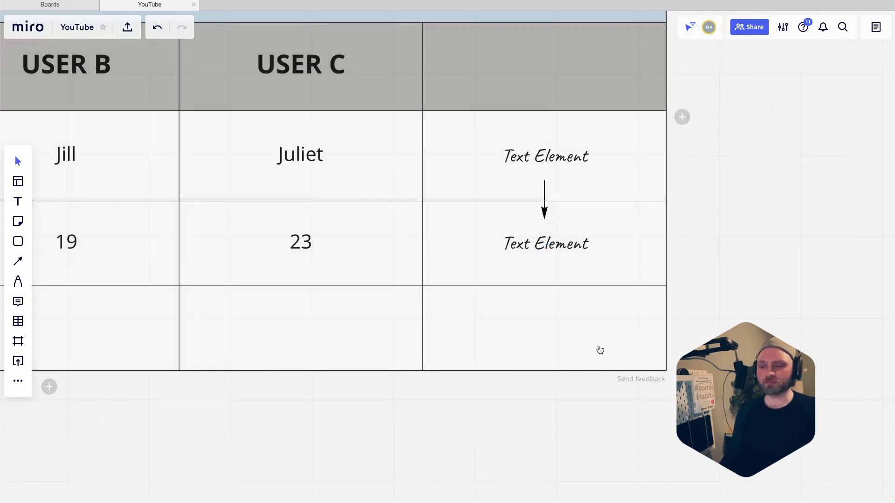
pyautogui.scroll(-2, 597, 349)
pyautogui.hscroll(-3, 513, 382)
pyautogui.scroll(-1, 512, 383)
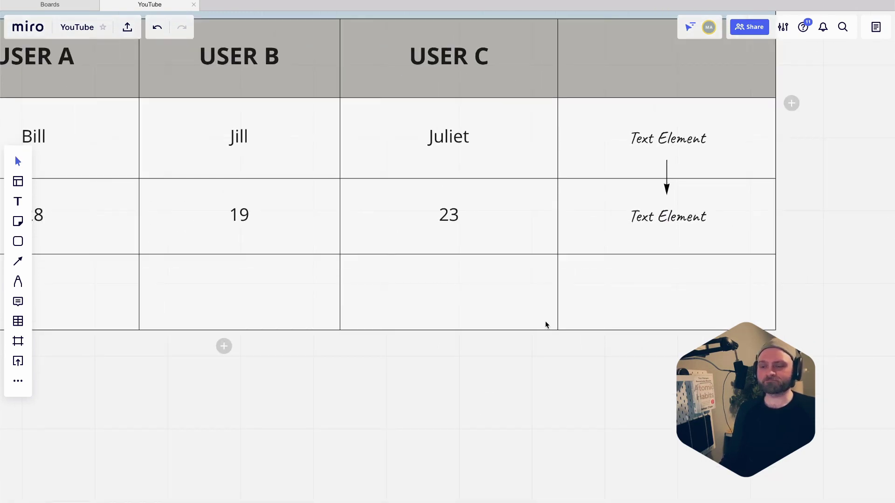
pyautogui.hscroll(-2, 547, 320)
pyautogui.scroll(1, 547, 320)
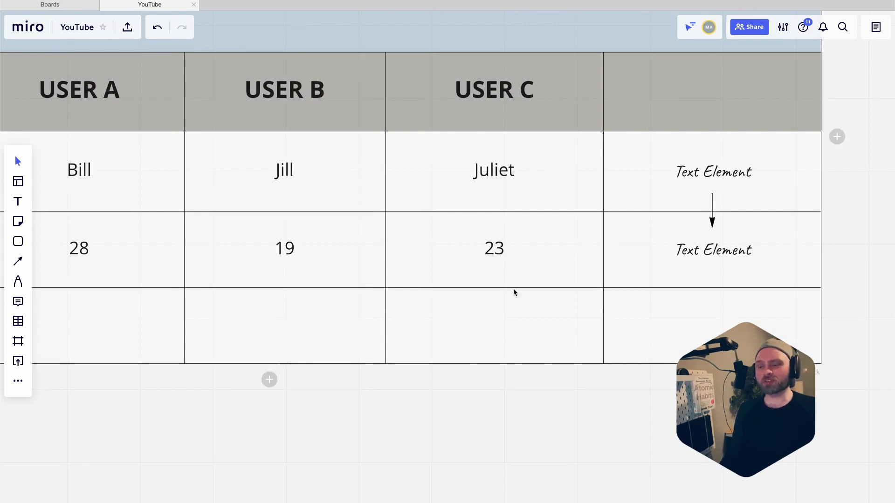
pyautogui.hscroll(-4, 474, 355)
pyautogui.scroll(-2, 473, 356)
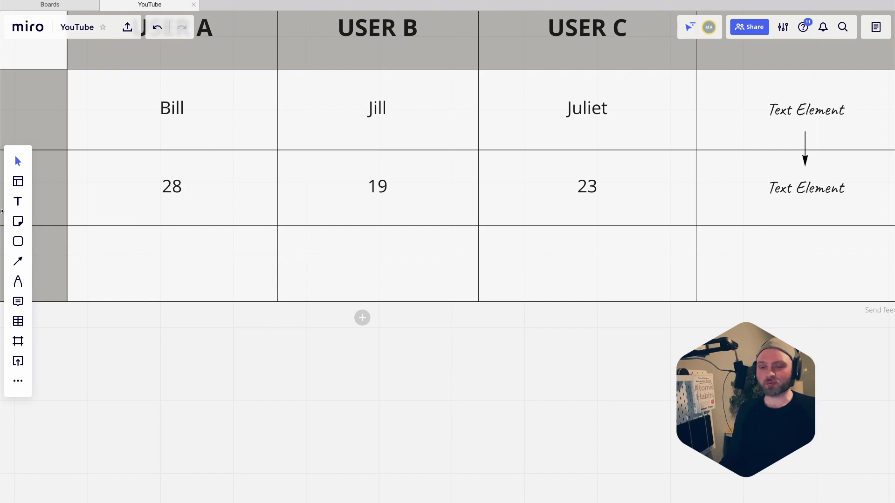
pyautogui.scroll(-5, 354, 177)
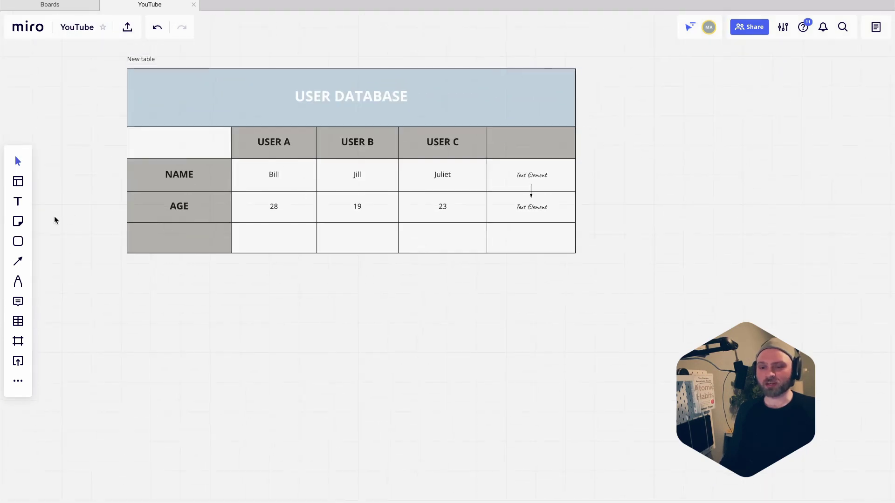
# Step: Add a yellow sticky note and move it into the bottom cell under USER C
pyautogui.click(16, 225)
pyautogui.click(90, 180)
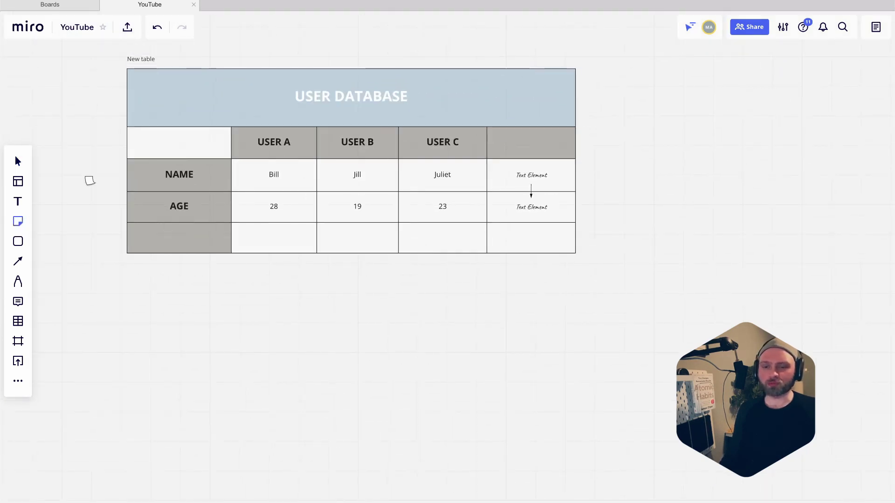
pyautogui.click(407, 299)
pyautogui.click(424, 322)
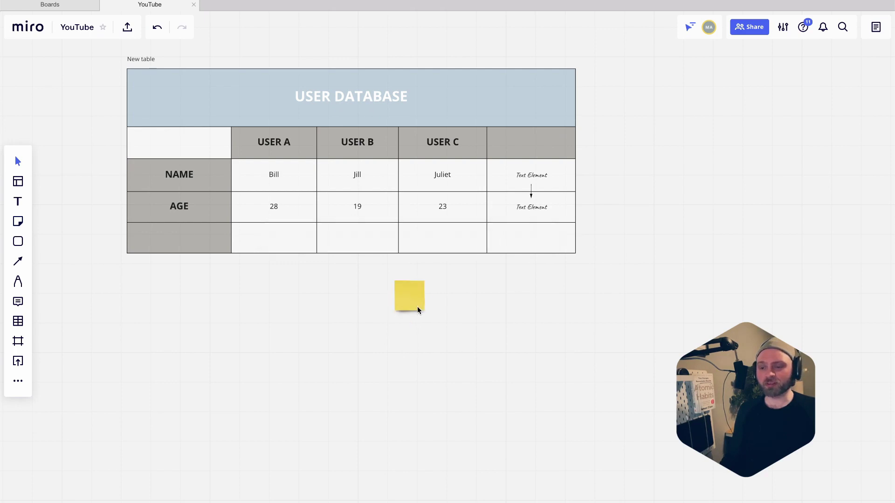
pyautogui.moveTo(429, 265); pyautogui.dragTo(445, 247)
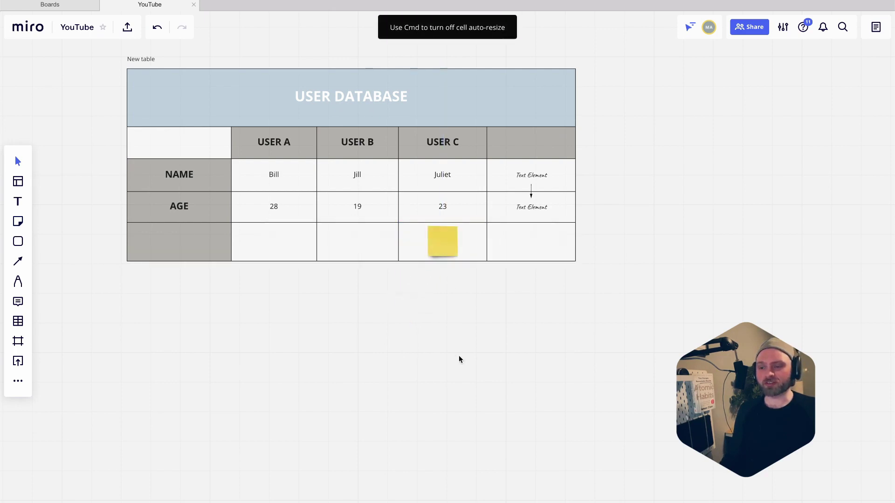
pyautogui.scroll(2, 513, 294)
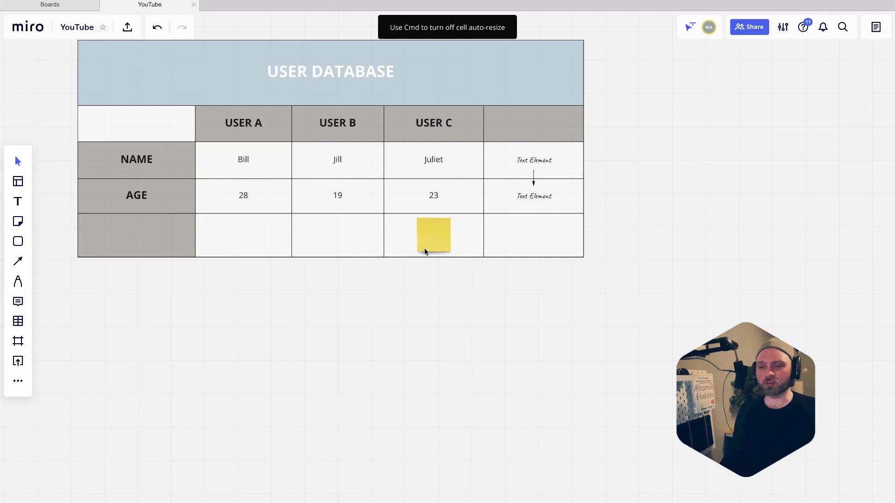
pyautogui.scroll(3, 445, 224)
pyautogui.scroll(3, 314, 153)
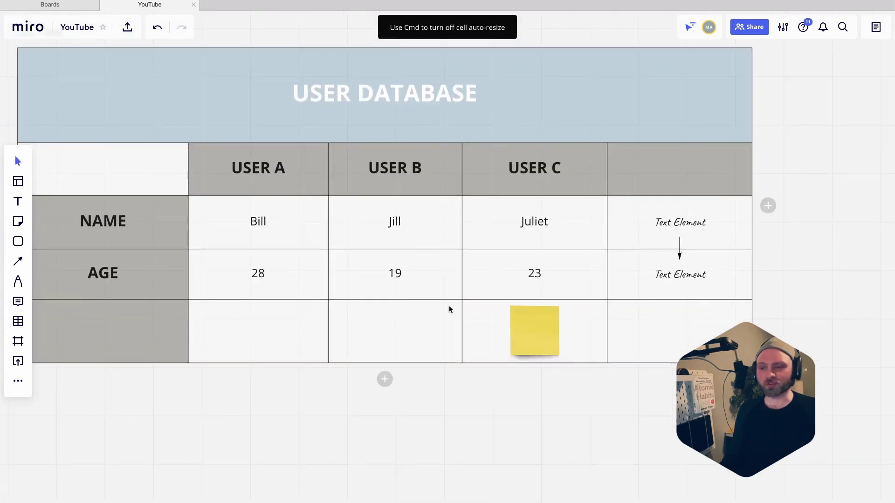
# Step: Type 'potential buyer' into the sticky note
pyautogui.click(529, 334)
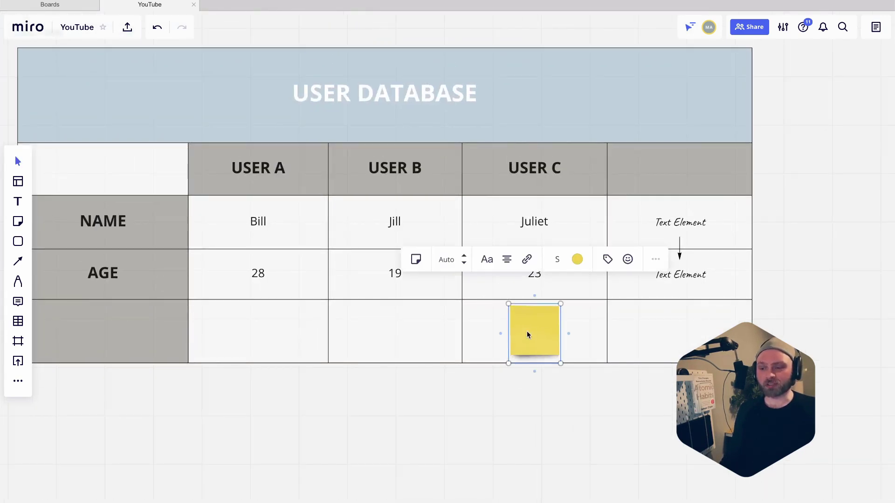
pyautogui.write('potenti')
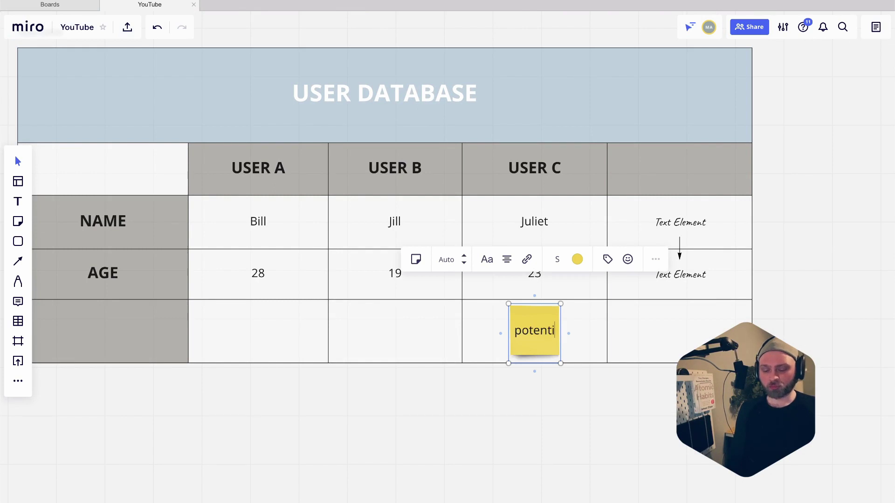
pyautogui.write('al buyer')
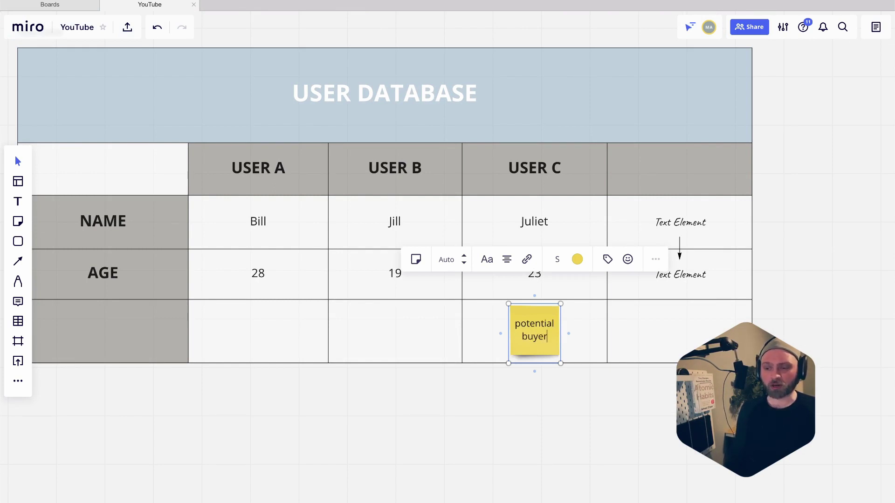
pyautogui.click(573, 444)
pyautogui.moveTo(572, 440); pyautogui.dragTo(522, 350)
pyautogui.scroll(3, 500, 366)
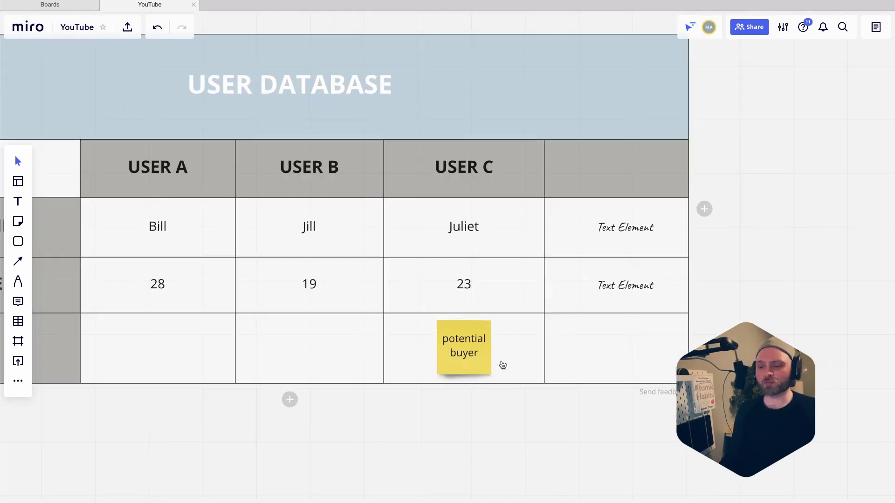
# Step: Connect the lower Text Element to the sticky note with an arrow
pyautogui.click(651, 278)
pyautogui.moveTo(662, 289); pyautogui.dragTo(489, 351)
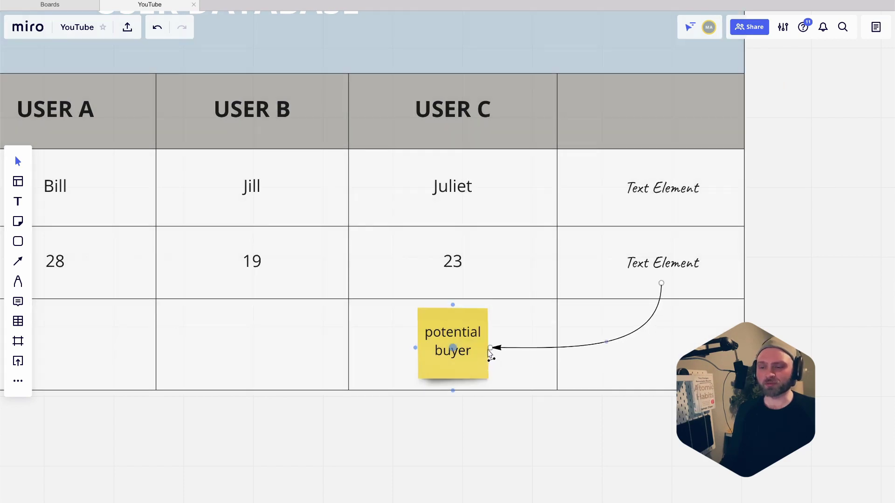
pyautogui.scroll(-3, 513, 429)
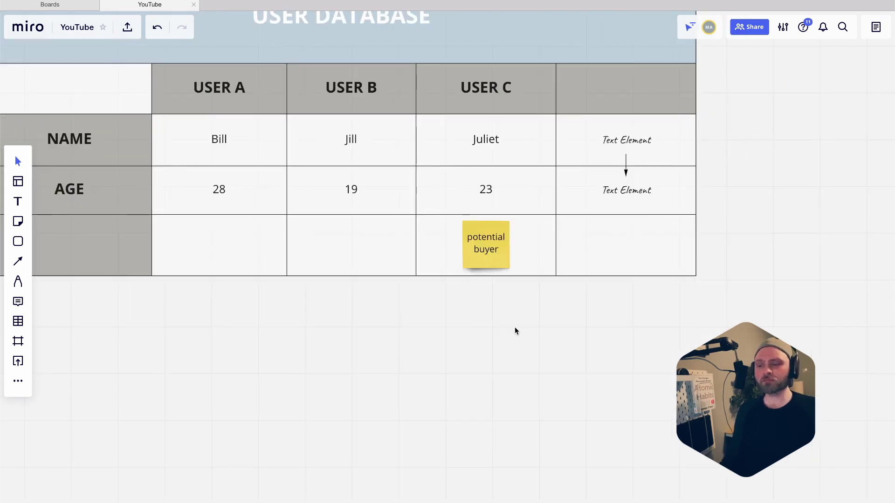
pyautogui.scroll(3, 500, 312)
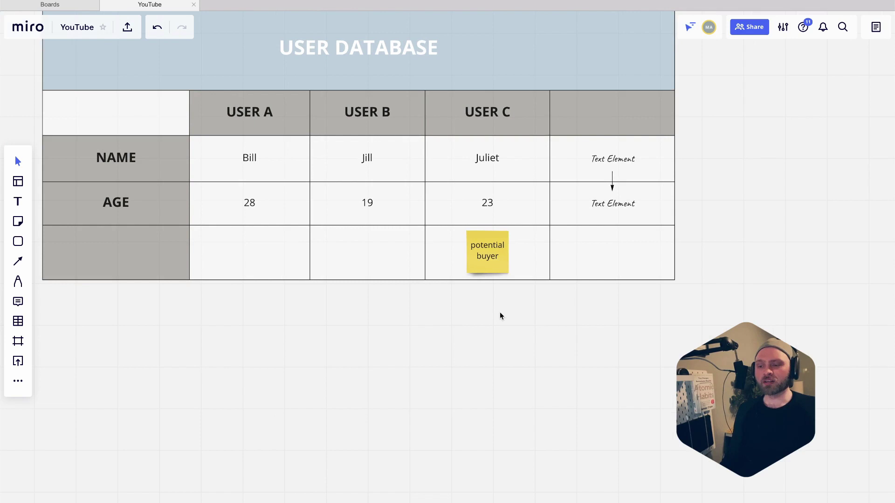
pyautogui.click(18, 241)
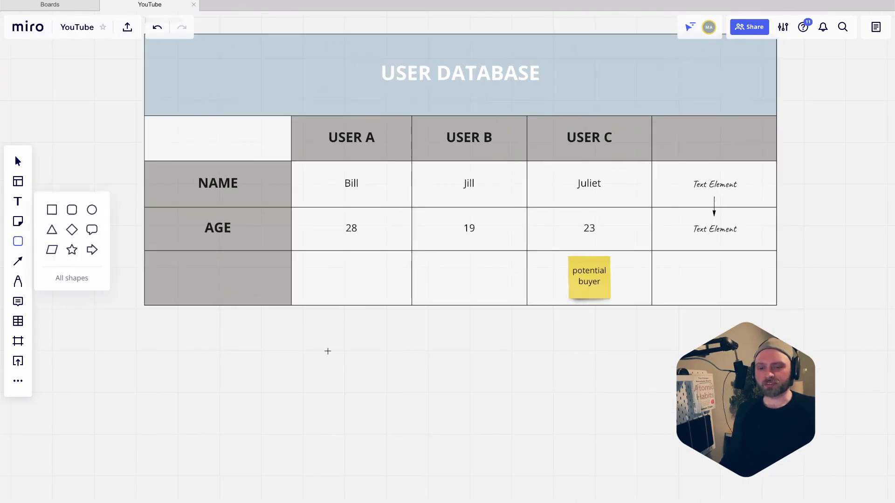
pyautogui.click(72, 210)
pyautogui.moveTo(359, 363); pyautogui.dragTo(424, 390)
pyautogui.click(406, 423)
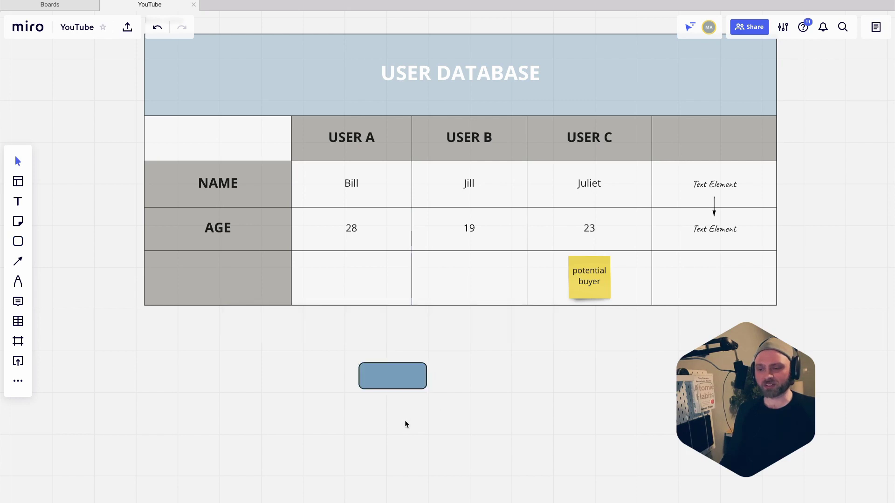
pyautogui.click(400, 381)
pyautogui.hotkey('ctrl', 'd')
pyautogui.hotkey('ctrl', 'd')
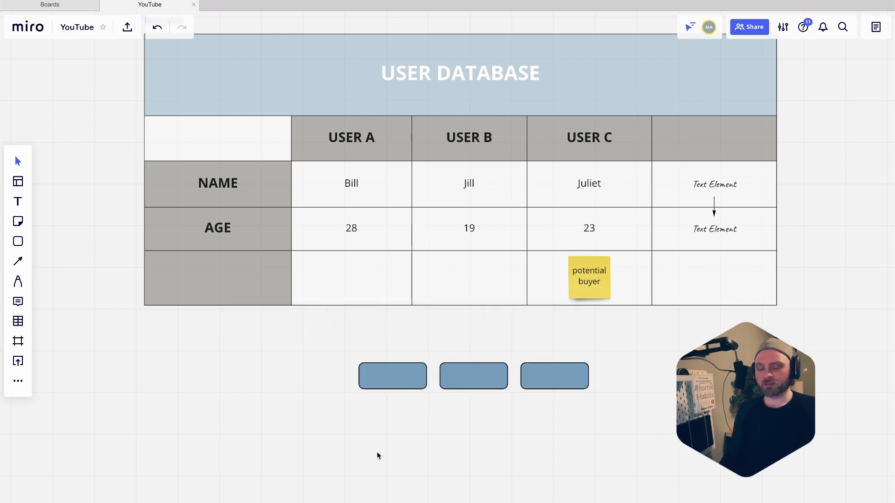
pyautogui.moveTo(328, 440); pyautogui.dragTo(659, 415)
pyautogui.hscroll(-5, 606, 424)
pyautogui.scroll(2, 606, 424)
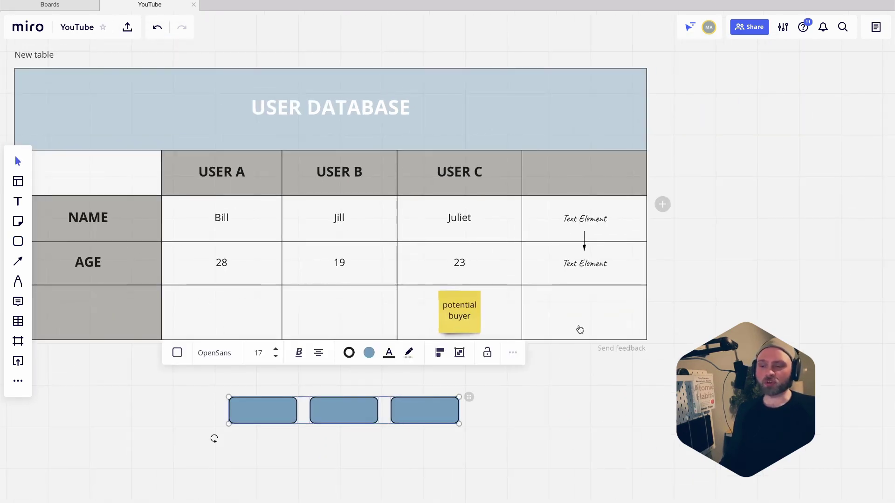
pyautogui.moveTo(359, 408); pyautogui.dragTo(653, 313)
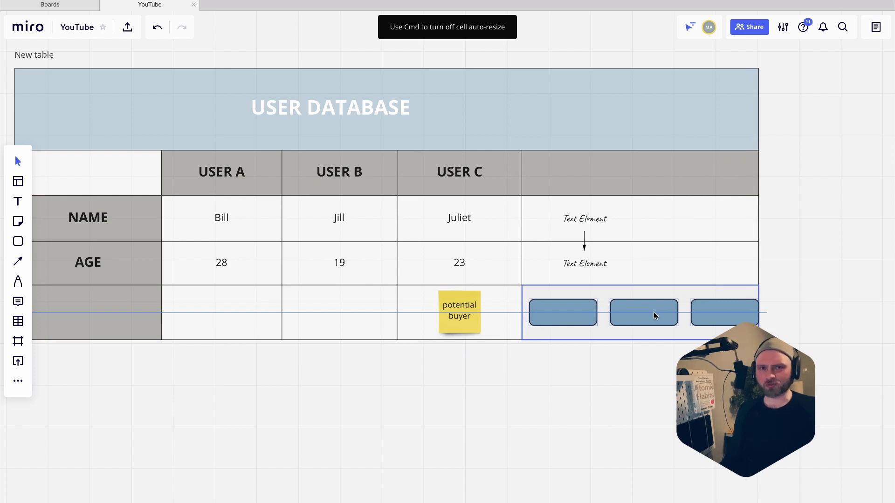
pyautogui.moveTo(653, 312)
pyautogui.mouseDown()
pyautogui.moveTo(629, 431)
pyautogui.moveTo(600, 315)
pyautogui.moveTo(642, 312)
pyautogui.mouseUp()
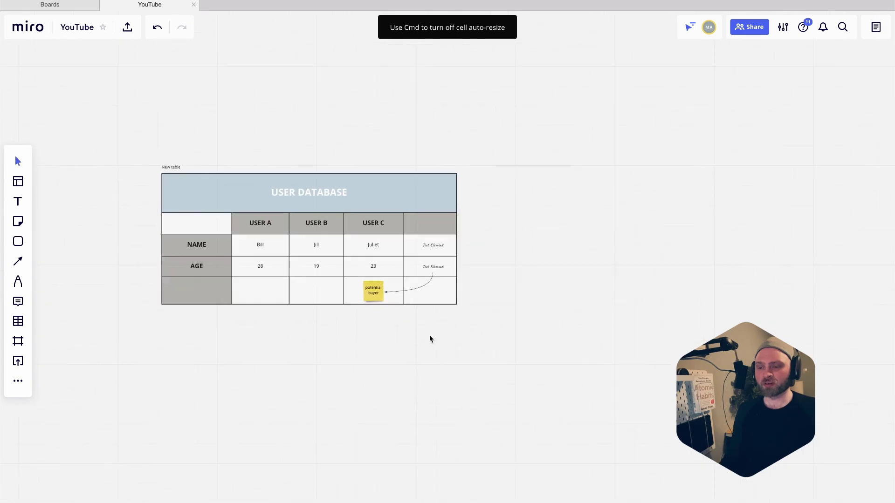
# Step: Select the headings and first seven article rows, A1:F8, in the Meduim Analysis sheet
pyautogui.moveTo(434, 335); pyautogui.dragTo(358, 340)
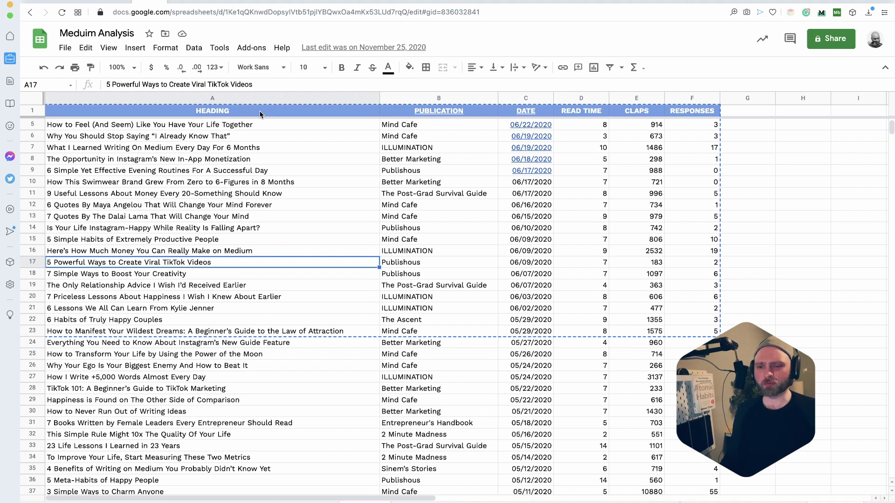
pyautogui.moveTo(260, 114); pyautogui.dragTo(643, 124)
pyautogui.click(350, 149)
pyautogui.moveTo(345, 112); pyautogui.dragTo(718, 200)
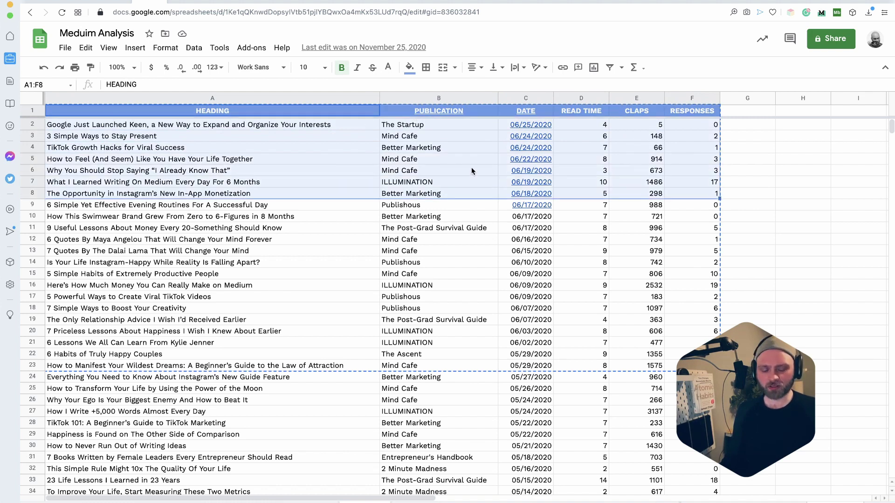
# Step: Paste the copied article rows as sticky notes into empty space right of the USER DATABASE table
pyautogui.press('super+Tab')
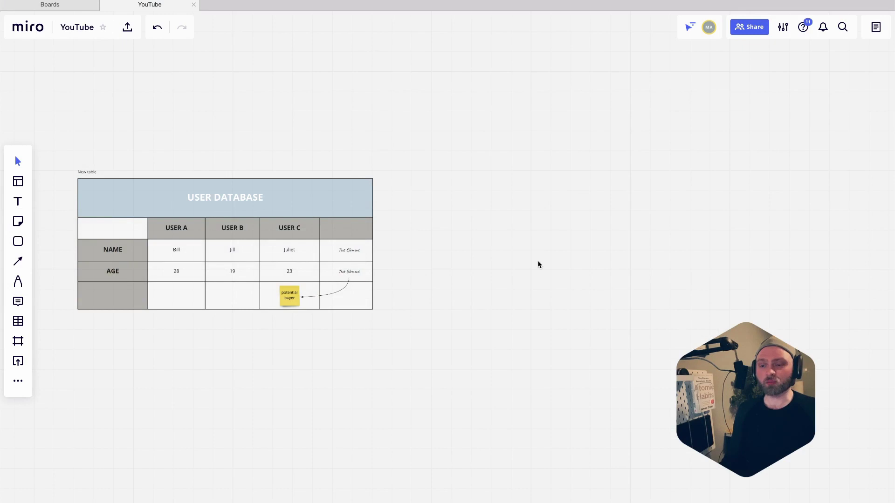
pyautogui.moveTo(538, 264); pyautogui.dragTo(307, 249)
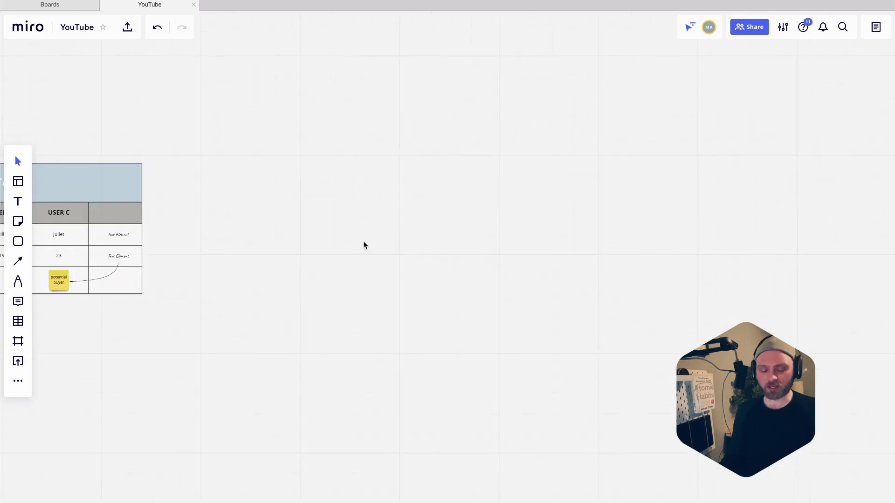
pyautogui.press('super+v')
pyautogui.scroll(5, 414, 295)
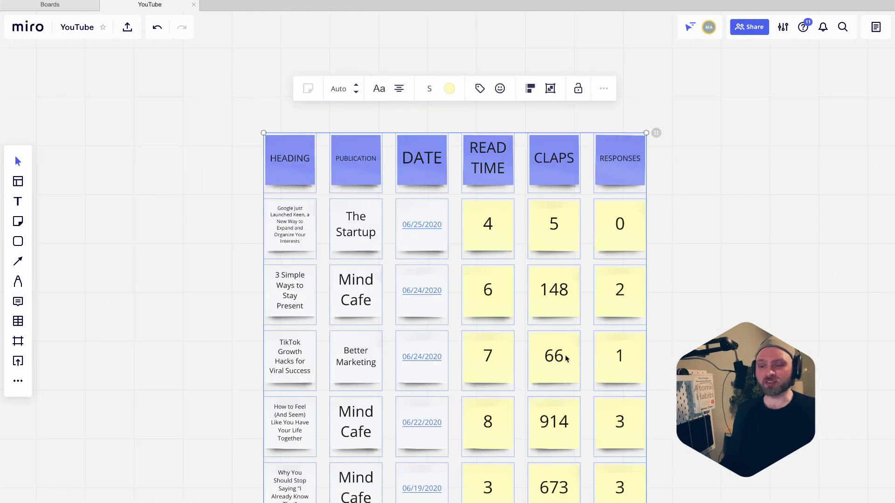
pyautogui.scroll(-5, 566, 358)
pyautogui.hscroll(5, 566, 358)
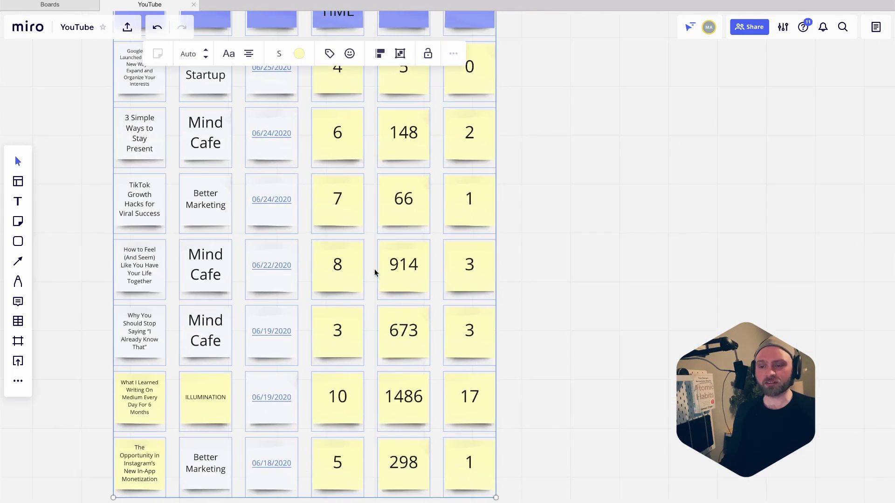
pyautogui.scroll(-5, 356, 234)
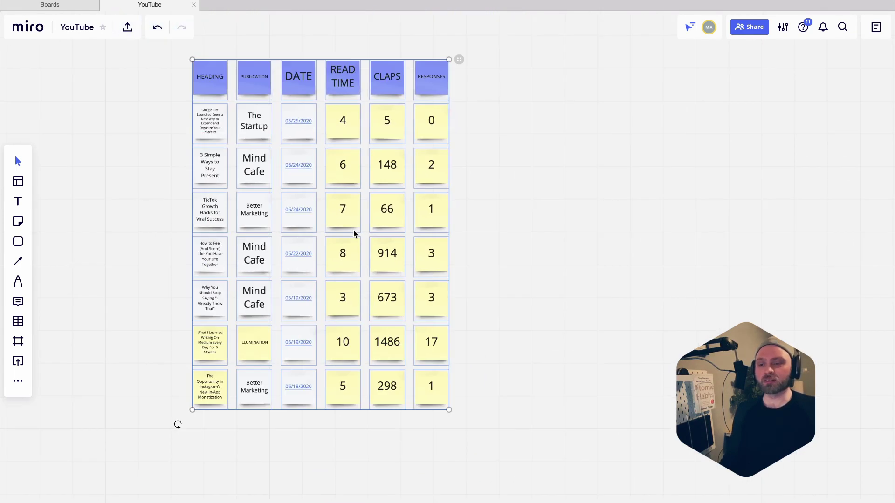
pyautogui.hscroll(-5, 356, 234)
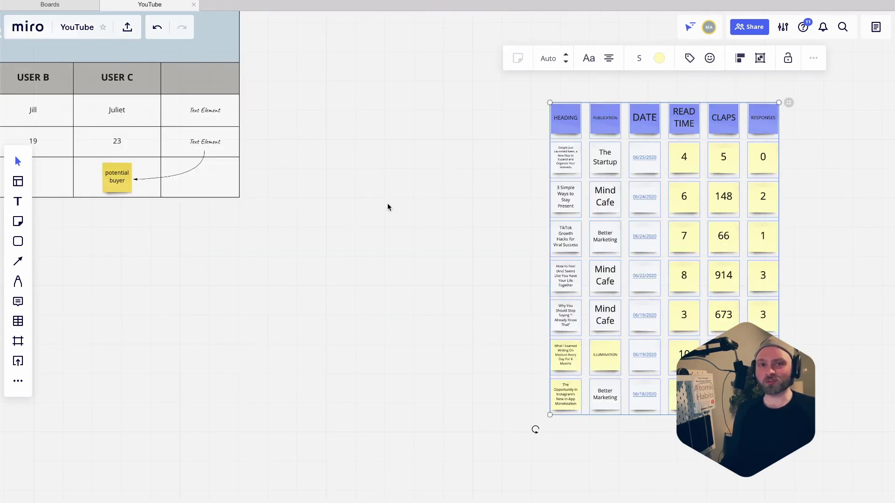
pyautogui.hscroll(-4, 388, 207)
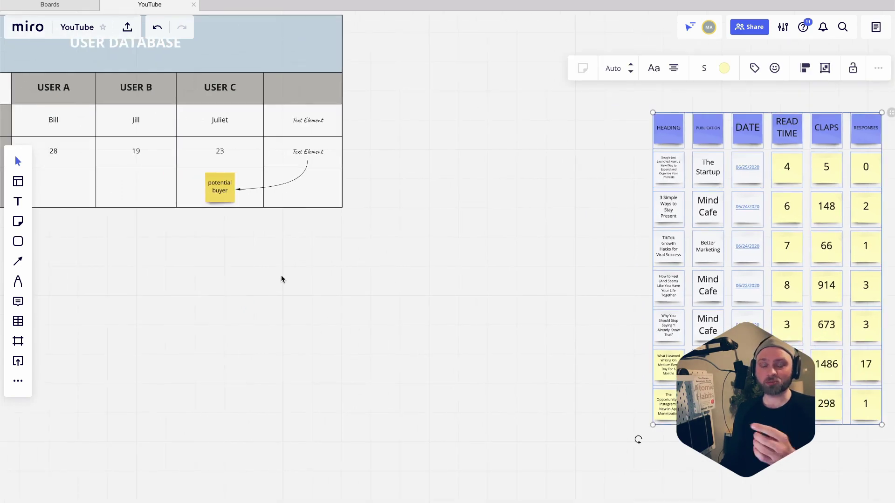
pyautogui.hscroll(-5, 281, 275)
pyautogui.scroll(2, 281, 275)
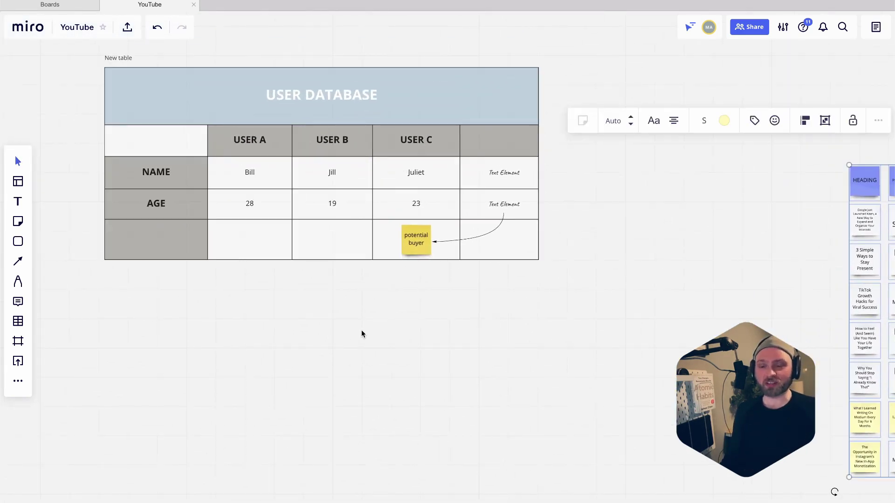
pyautogui.scroll(-4, 361, 330)
pyautogui.hscroll(-1, 262, 306)
# Step: Create a 1×1 table below the database table and paste the article data into its cell
pyautogui.click(16, 324)
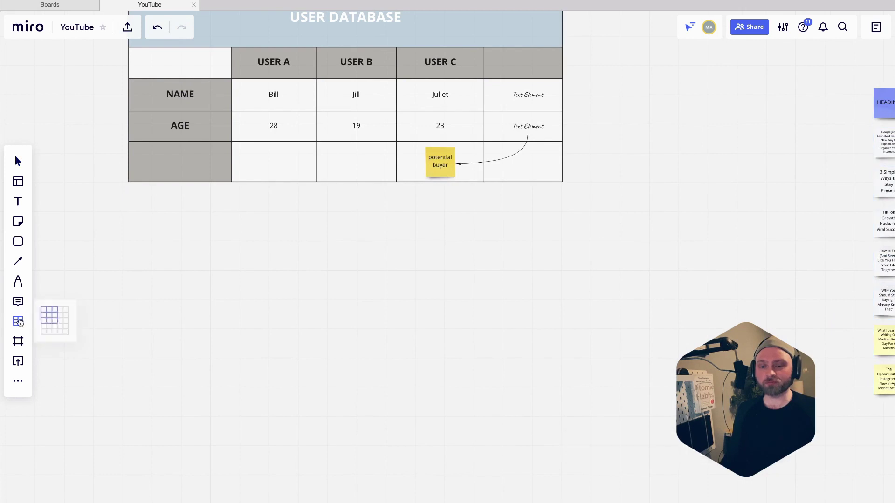
pyautogui.click(45, 311)
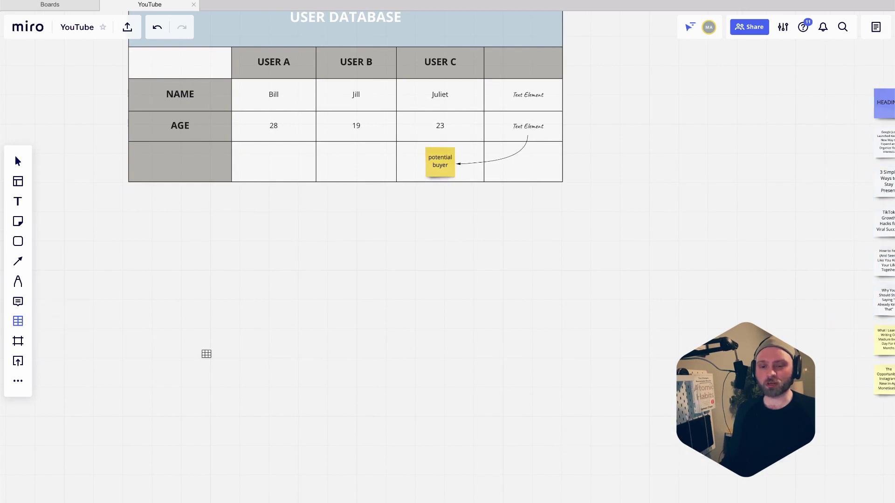
pyautogui.click(243, 304)
pyautogui.click(271, 298)
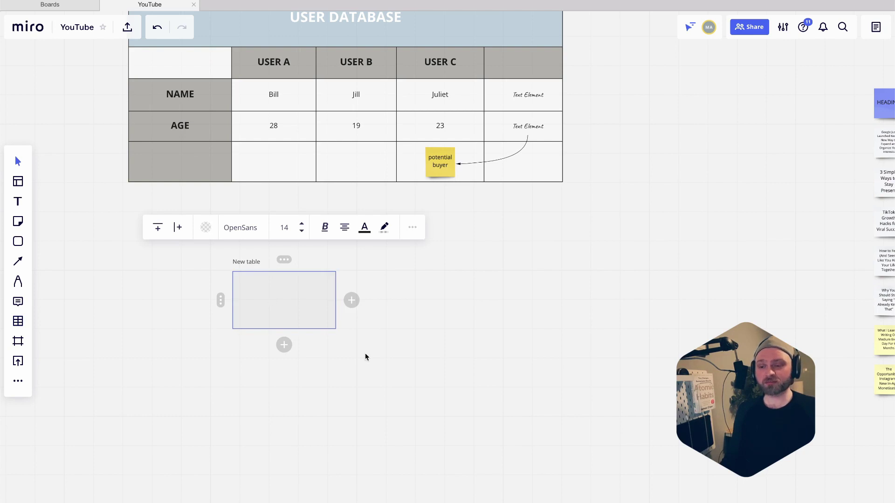
pyautogui.hotkey('ctrl', 'v')
pyautogui.moveTo(378, 350); pyautogui.dragTo(254, 138)
pyautogui.click(292, 272)
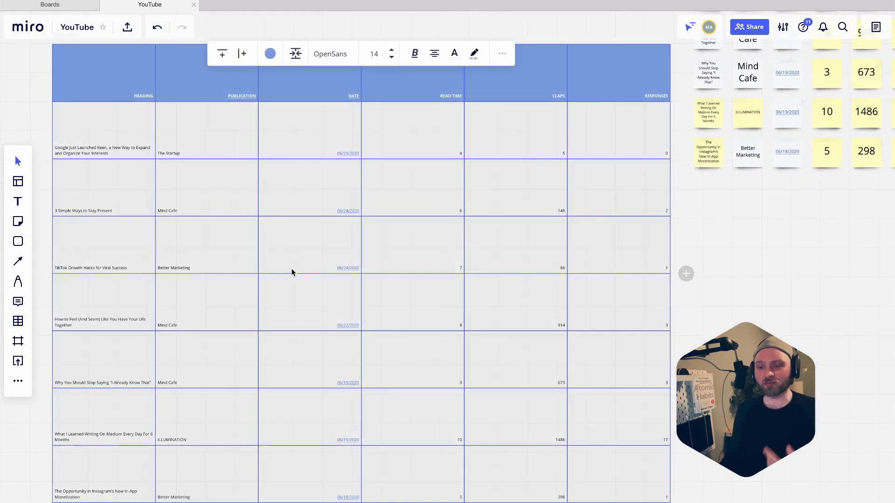